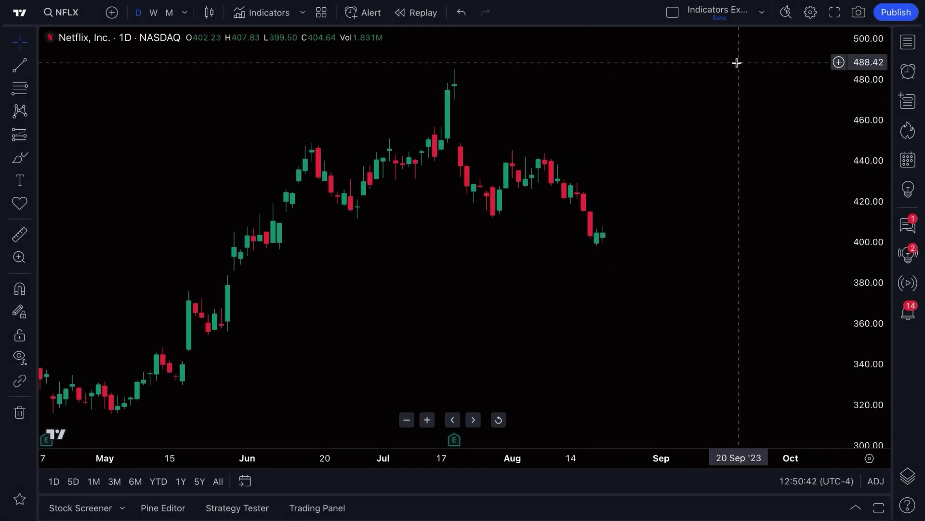
# Browse the watchlist panel, then close it and pan the price chart sideways.
pyautogui.click(907, 43)
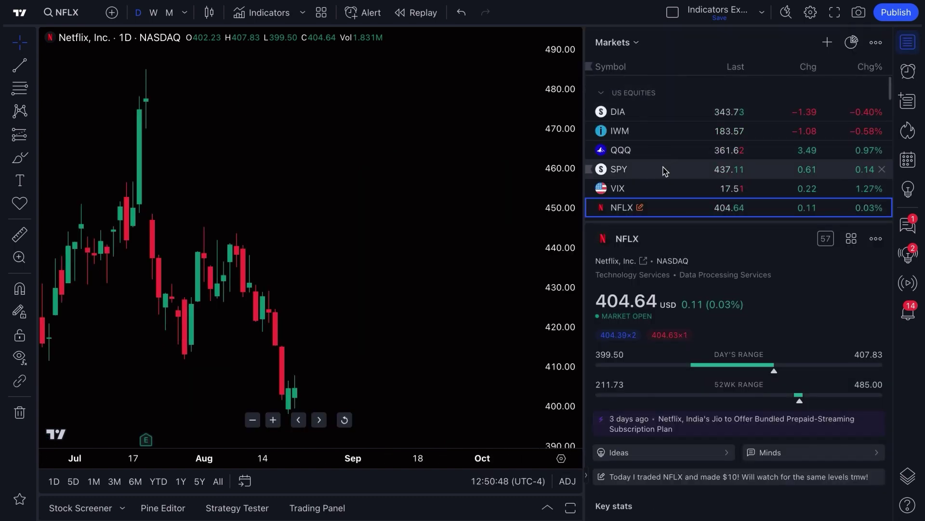
pyautogui.scroll(-1, 664, 171)
pyautogui.scroll(-4, 664, 171)
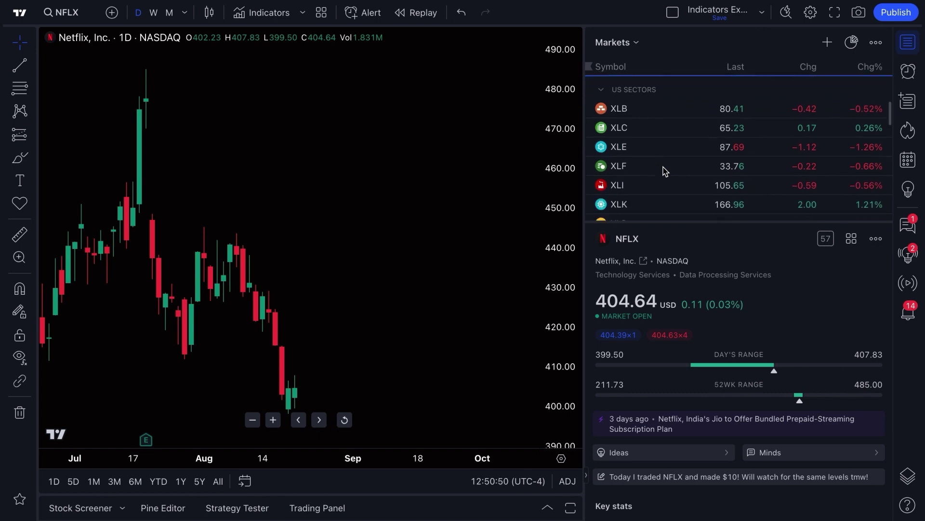
pyautogui.scroll(-4, 664, 171)
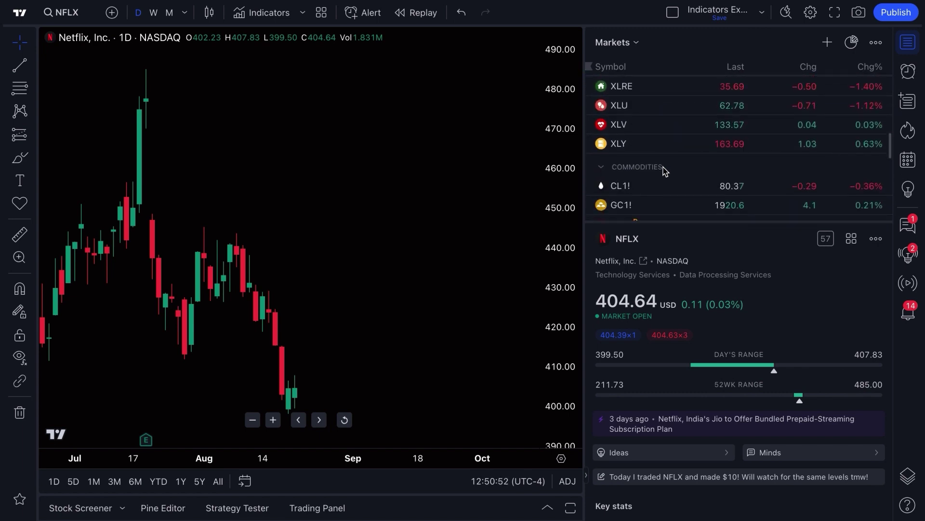
pyautogui.scroll(-1, 663, 171)
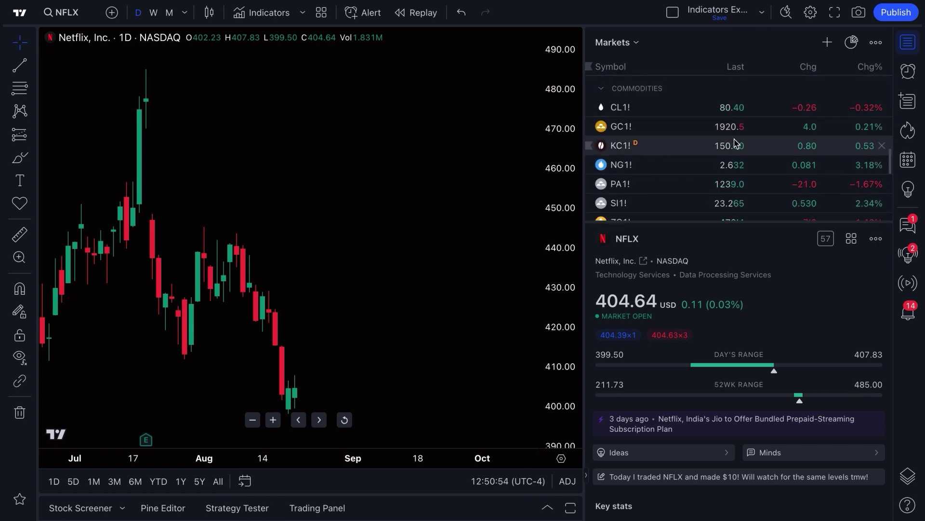
pyautogui.click(908, 47)
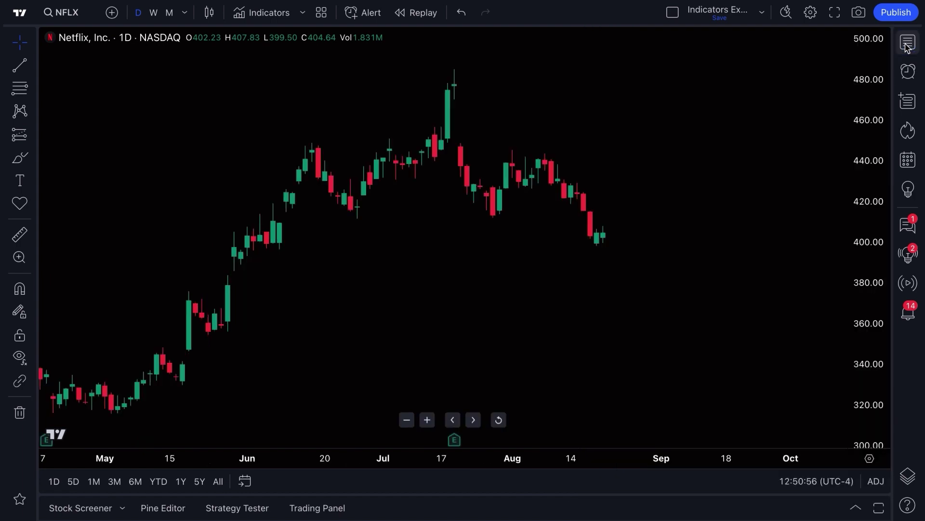
pyautogui.moveTo(498, 262); pyautogui.dragTo(516, 263)
pyautogui.scroll(3, 516, 263)
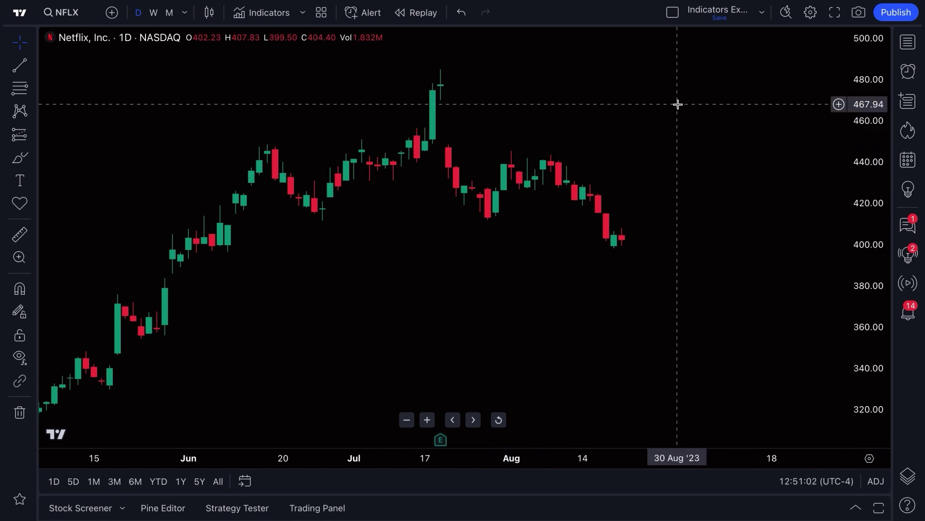
# Reopen and enlarge the watchlist, then add Tesla's NASDAQ listing (TSLA).
pyautogui.click(908, 47)
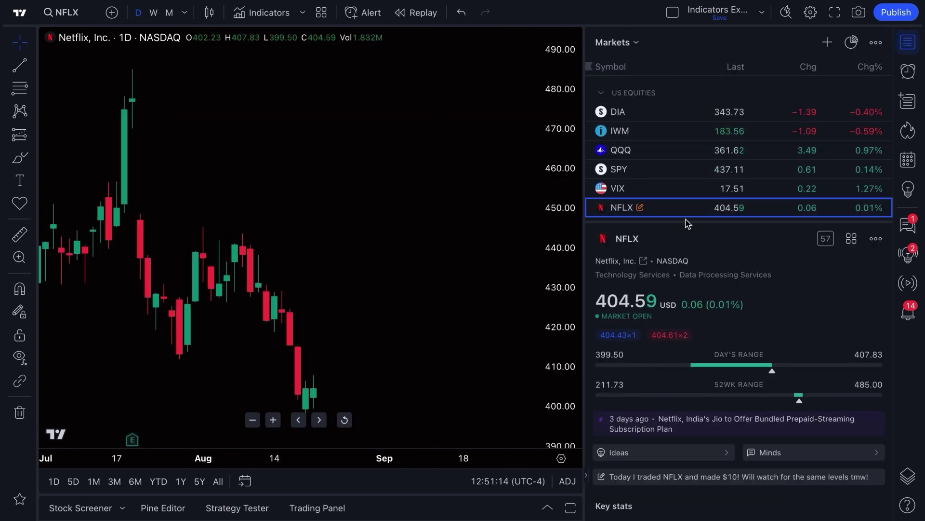
pyautogui.moveTo(688, 224); pyautogui.dragTo(687, 287)
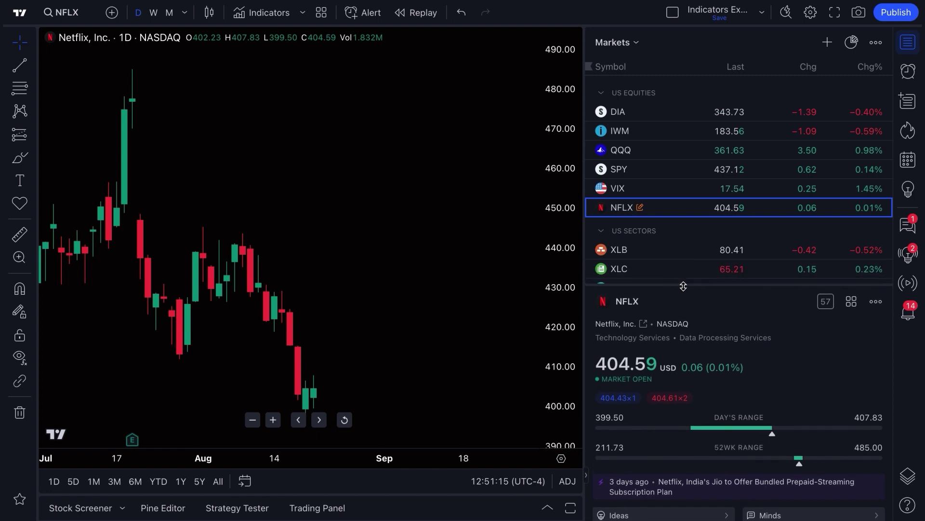
pyautogui.click(827, 43)
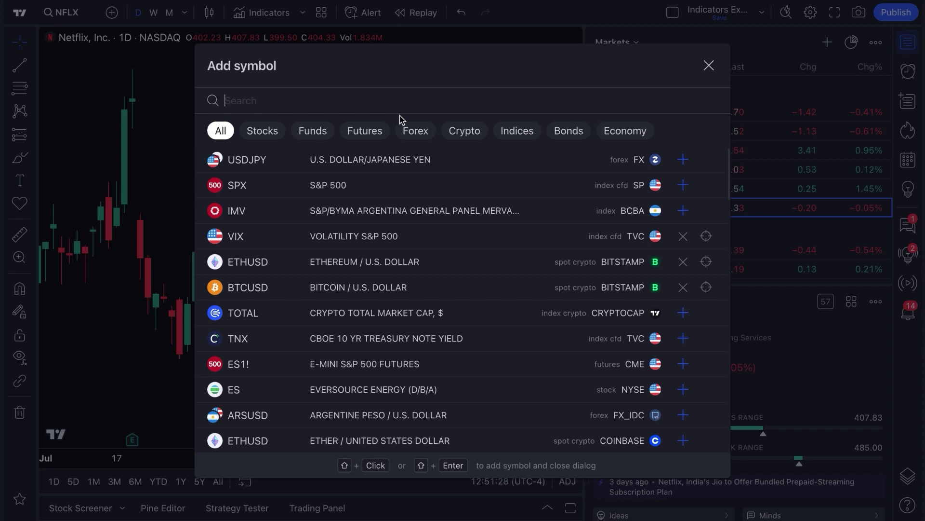
pyautogui.write('TSLA')
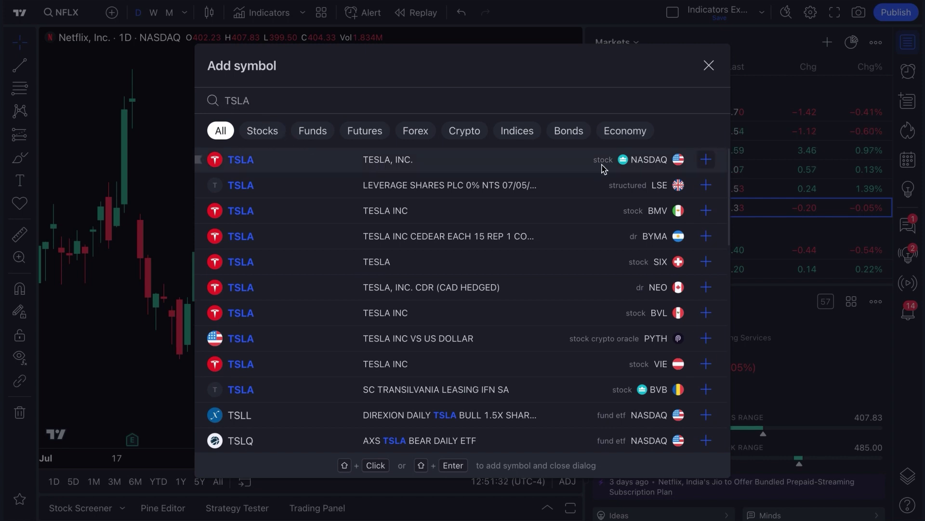
pyautogui.click(707, 163)
pyautogui.click(710, 66)
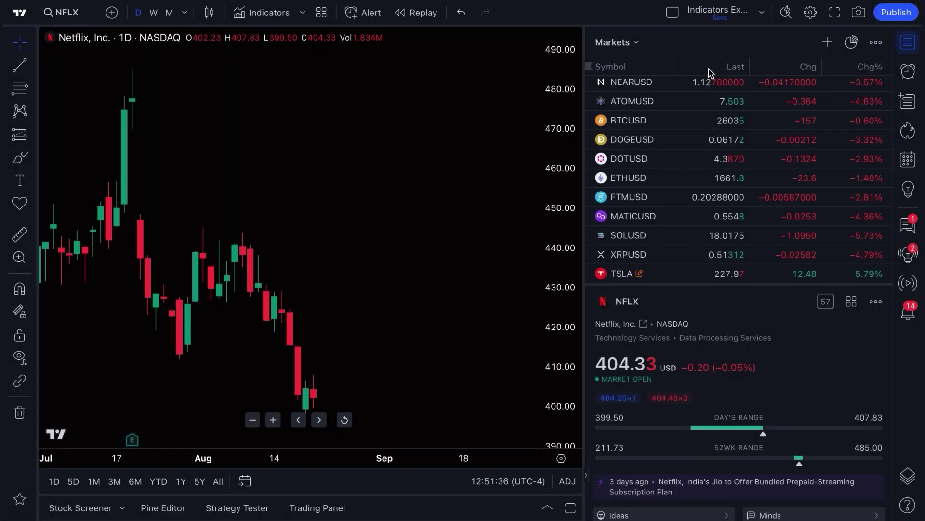
# Move TSLA into the Rates group between US03MY and US05Y.
pyautogui.click(620, 279)
pyautogui.moveTo(620, 280); pyautogui.dragTo(634, 97)
pyautogui.scroll(4, 634, 97)
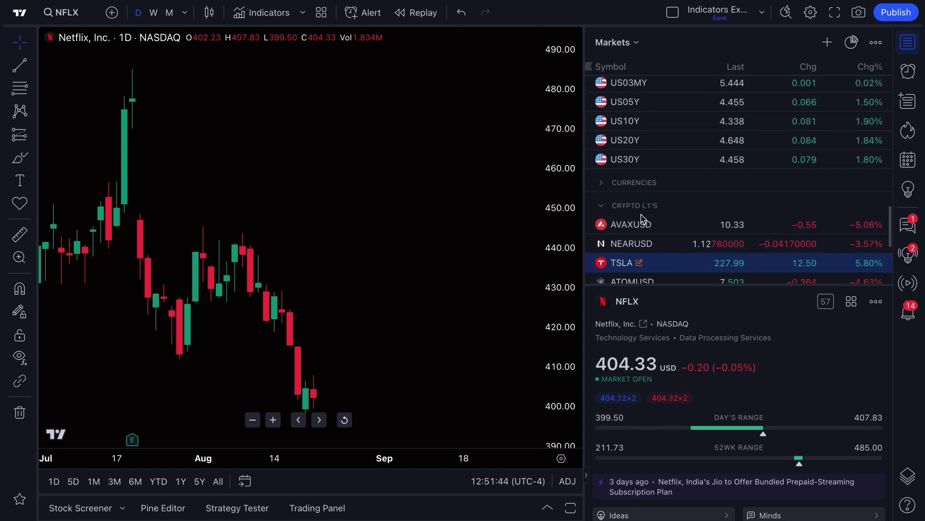
pyautogui.click(622, 269)
pyautogui.moveTo(621, 269); pyautogui.dragTo(627, 95)
pyautogui.scroll(3, 627, 95)
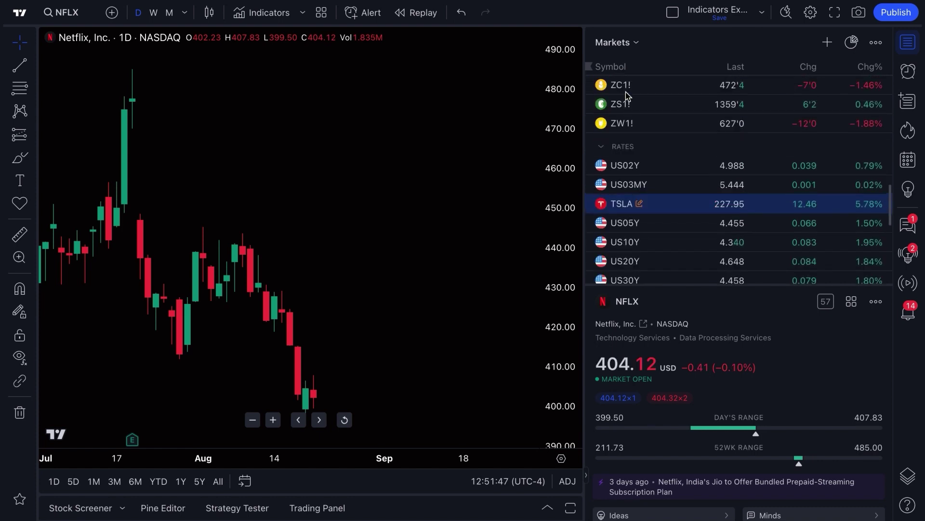
# Close the watchlist panel and pan the price chart sideways.
pyautogui.click(908, 43)
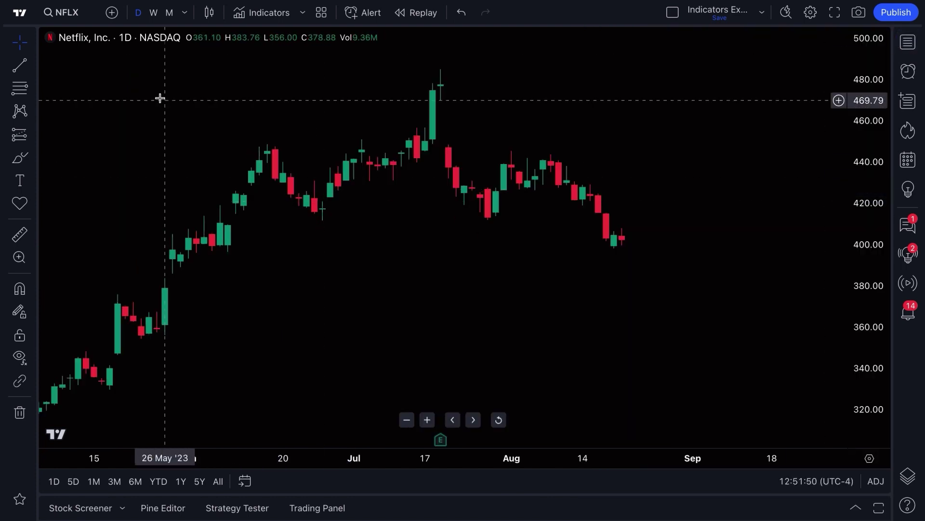
pyautogui.moveTo(328, 295); pyautogui.dragTo(374, 295)
pyautogui.scroll(2, 374, 296)
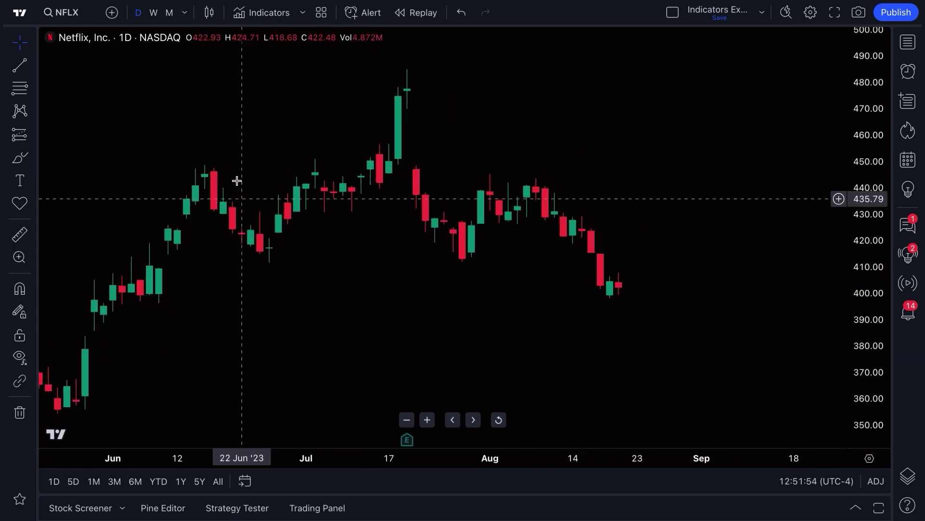
# Chart Amazon's NASDAQ stock (AMZN) instead of NFLX and add it to the watchlist with Alt+W.
pyautogui.click(68, 17)
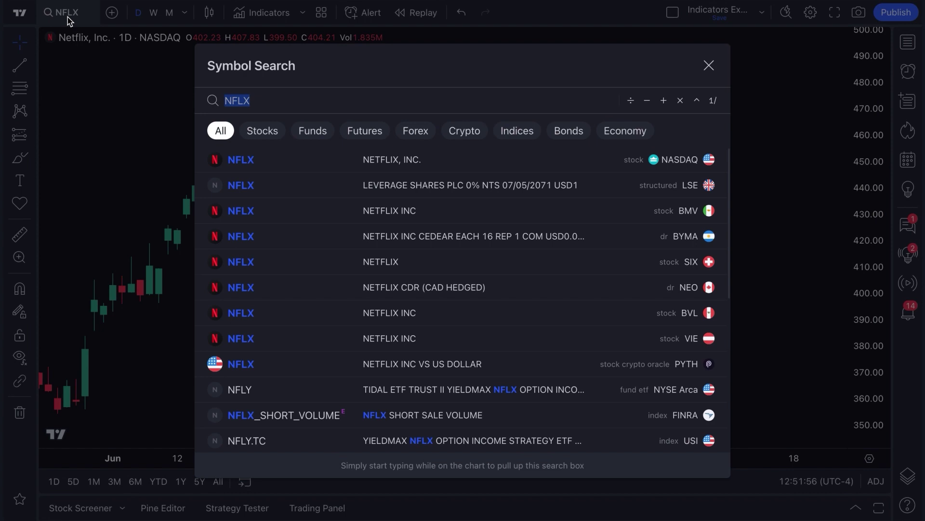
pyautogui.press('BackSpace')
pyautogui.write('AMZN')
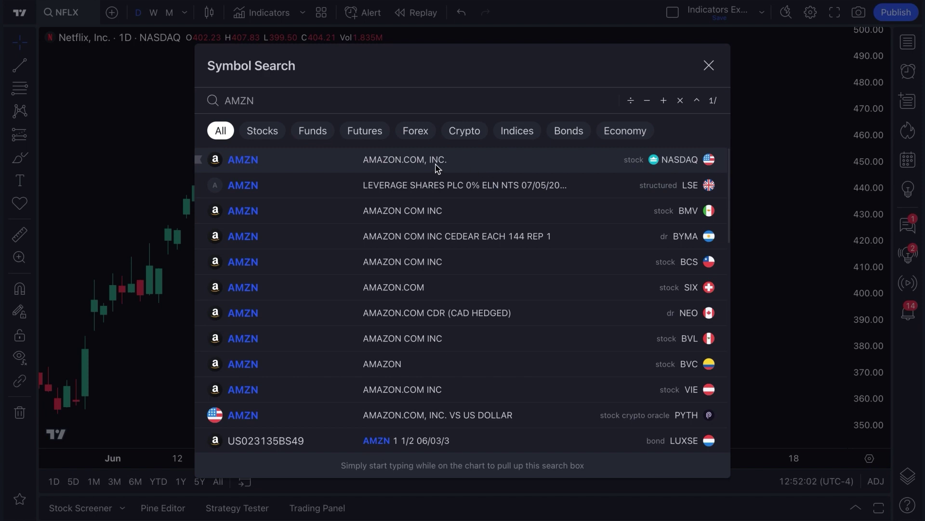
pyautogui.click(524, 166)
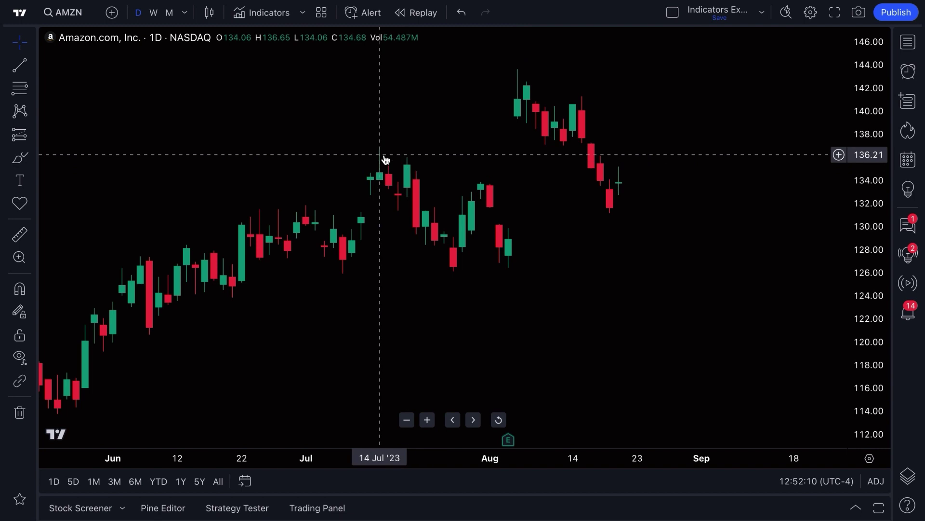
pyautogui.hotkey('alt', 'w')
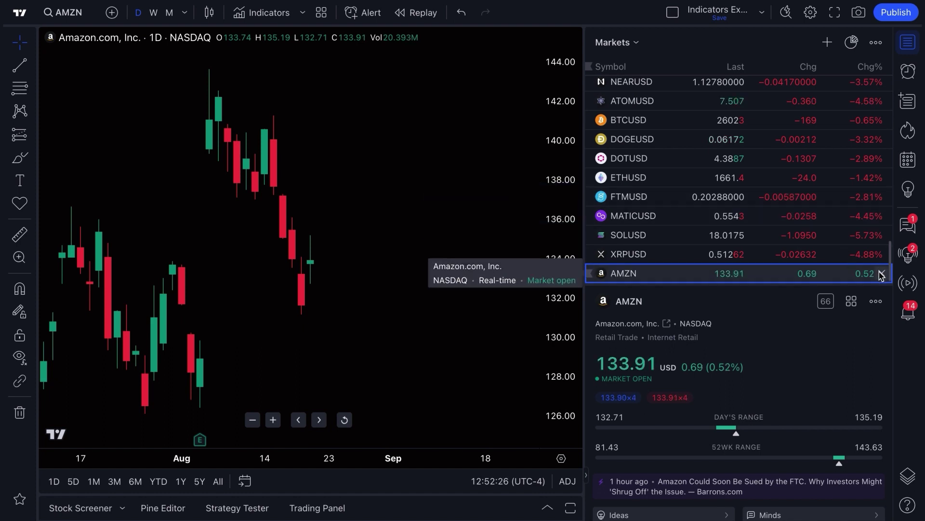
# Enlarge the watchlist above the AMZN details and drag NFLX up to just below QQQ.
pyautogui.scroll(1, 791, 182)
pyautogui.scroll(-1, 748, 133)
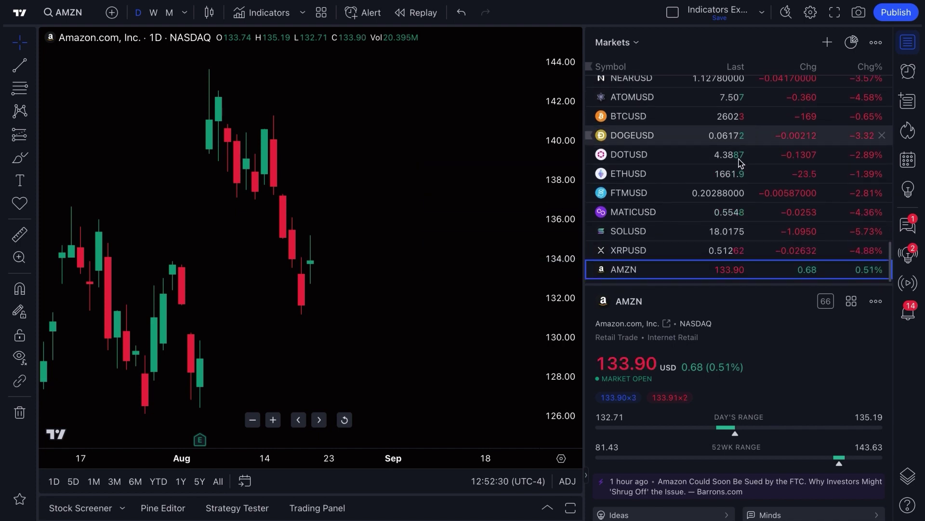
pyautogui.moveTo(747, 285); pyautogui.dragTo(743, 326)
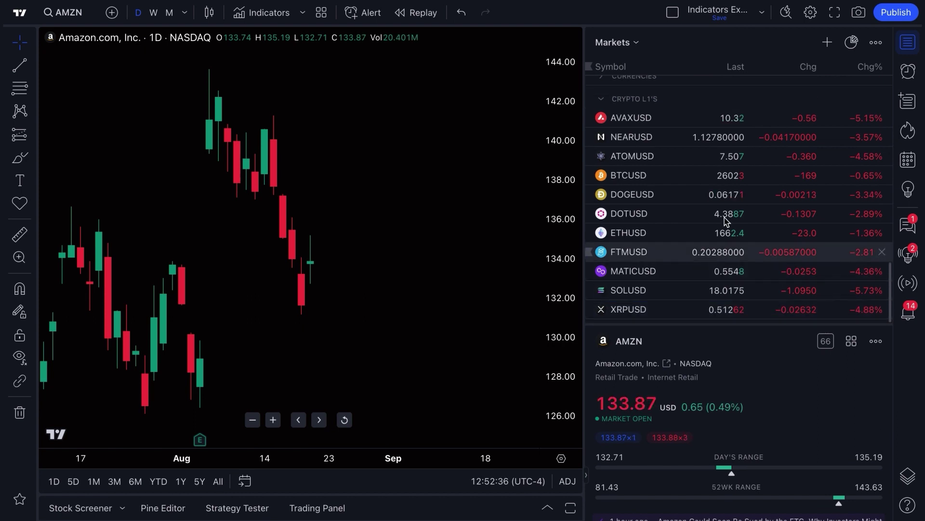
pyautogui.scroll(5, 725, 222)
pyautogui.scroll(4, 714, 219)
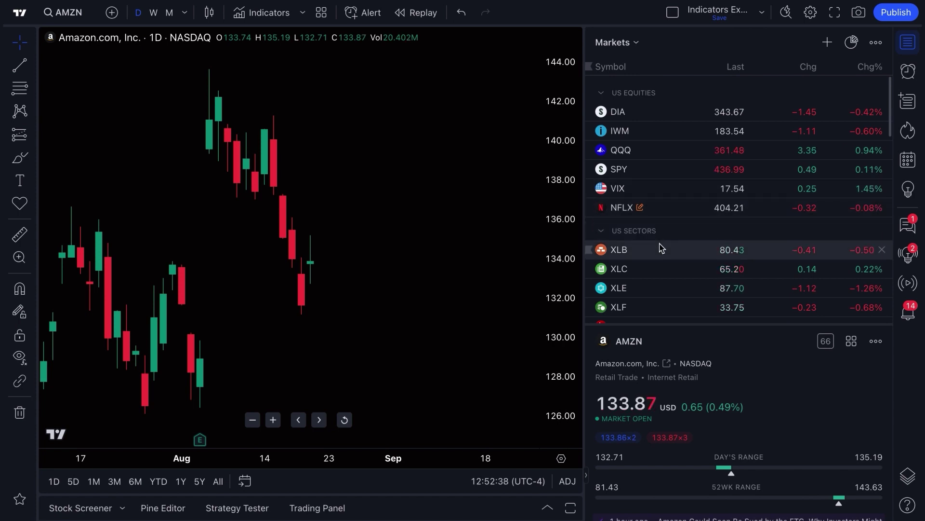
pyautogui.scroll(-5, 661, 246)
pyautogui.scroll(5, 658, 231)
pyautogui.moveTo(657, 210); pyautogui.dragTo(669, 165)
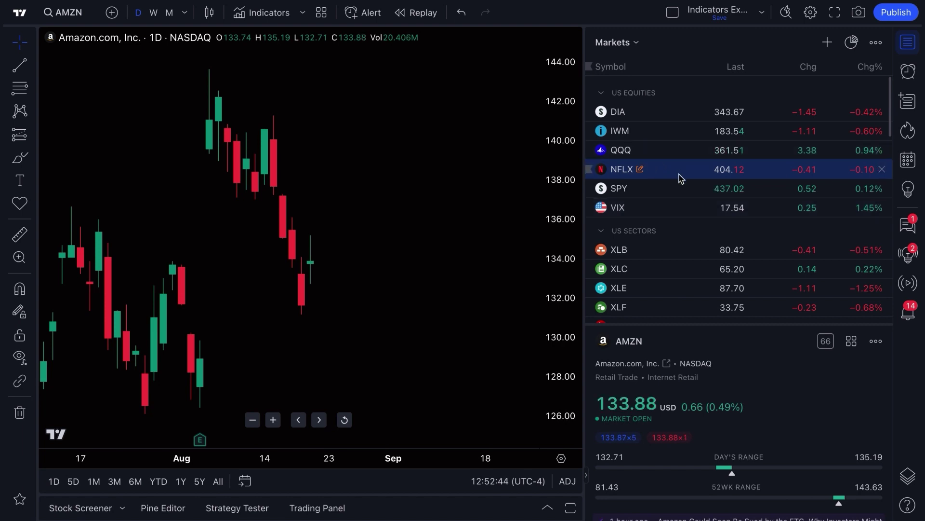
# Collapse the US Equities, US Sectors, Commodities, Rates and Crypto L1's groups.
pyautogui.click(602, 95)
pyautogui.click(602, 117)
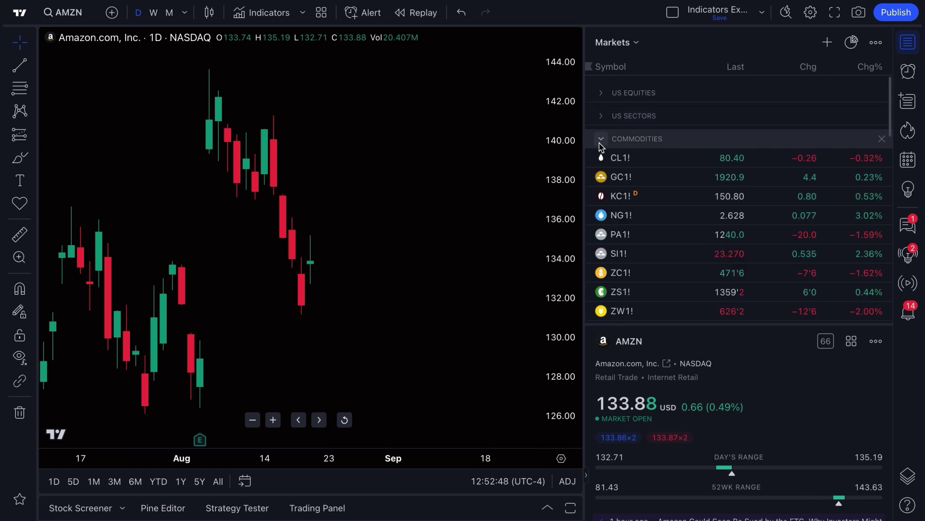
pyautogui.click(601, 140)
pyautogui.click(601, 162)
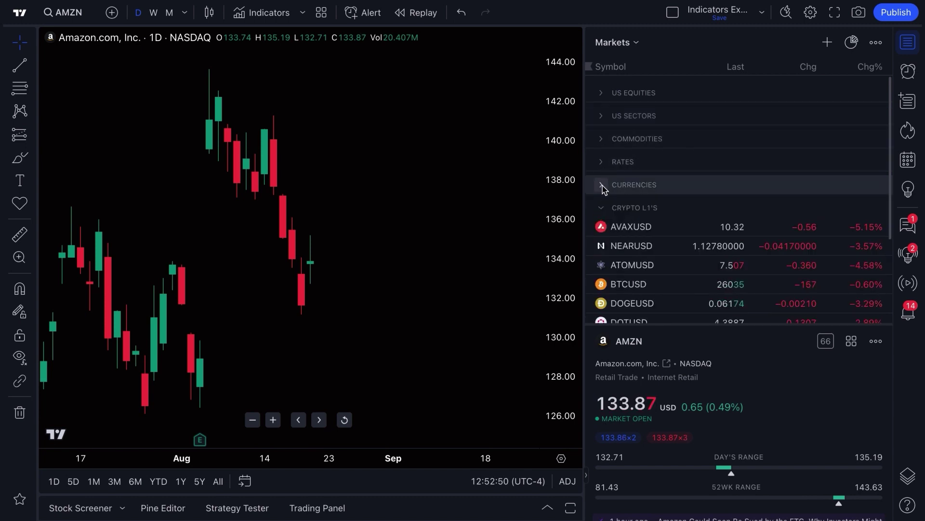
pyautogui.click(601, 209)
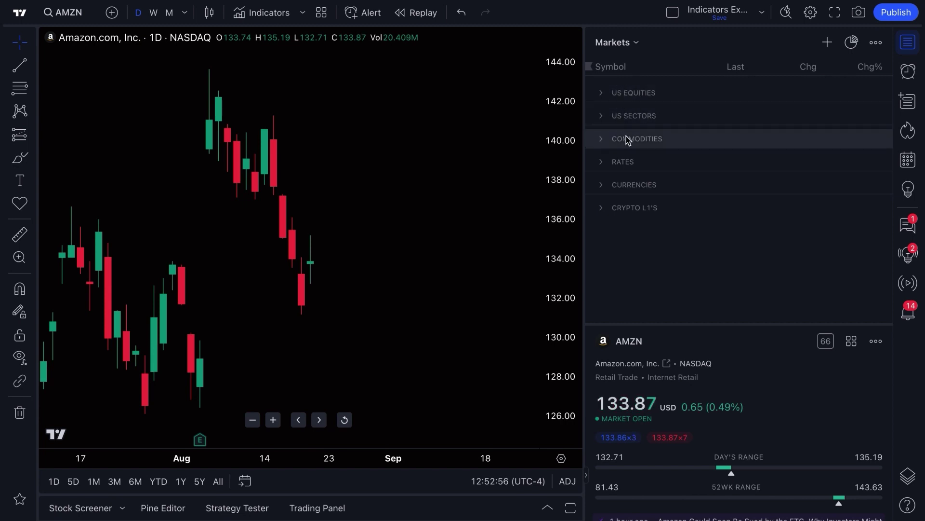
# Expand Crypto L1's, Currencies, Rates, Commodities, US Sectors and US Equities again.
pyautogui.click(601, 207)
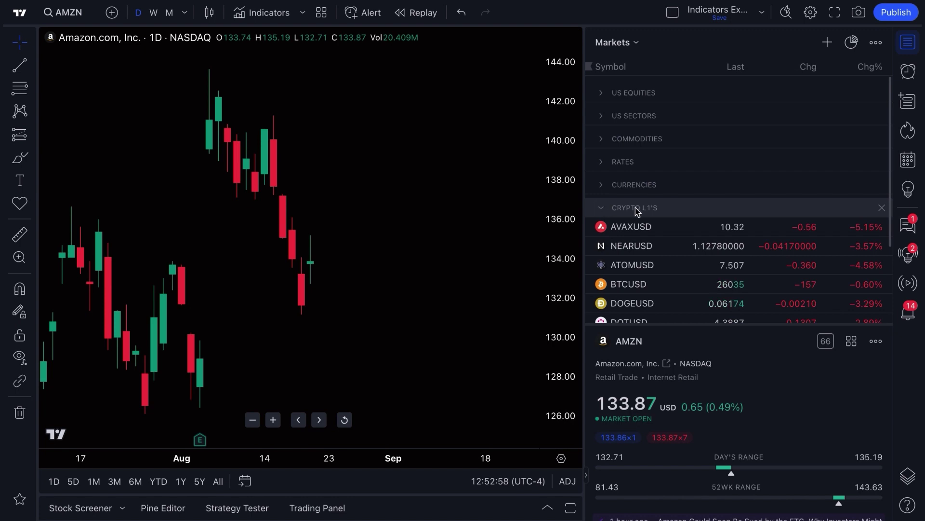
pyautogui.click(610, 189)
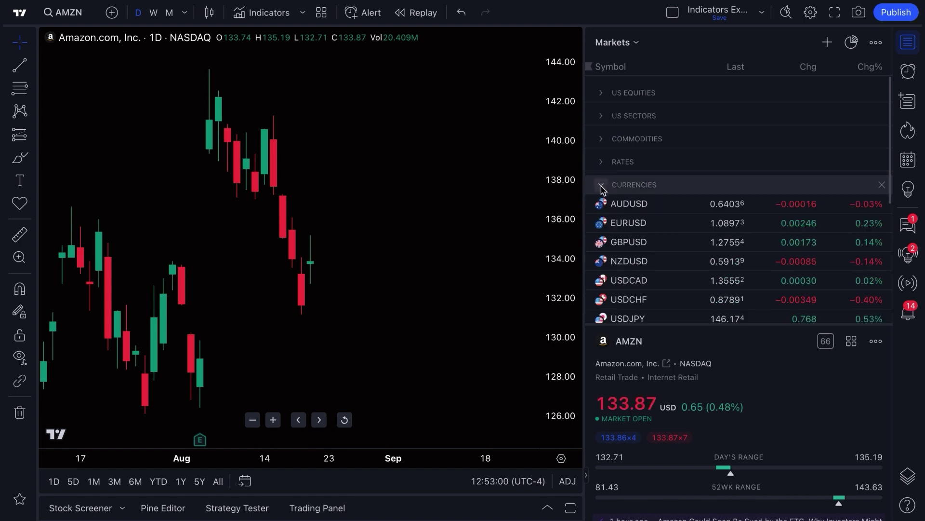
pyautogui.click(604, 164)
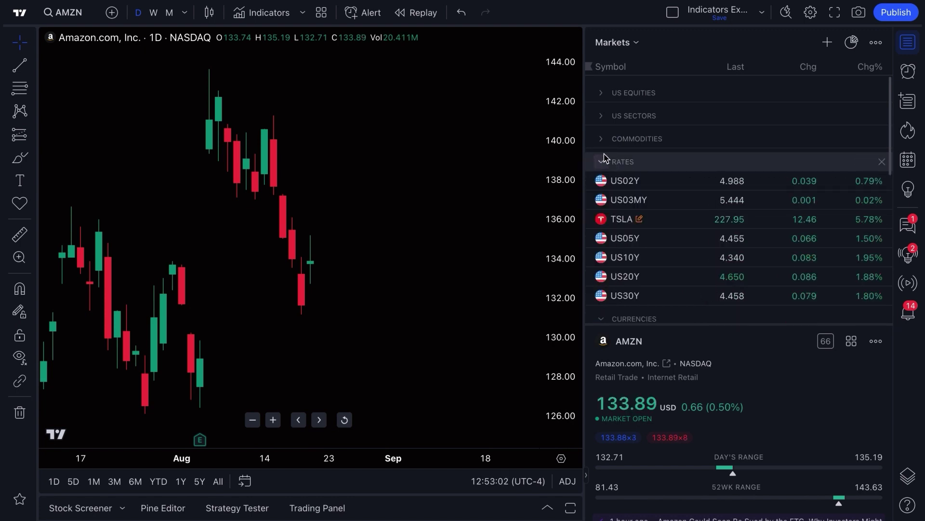
pyautogui.click(602, 139)
pyautogui.click(601, 120)
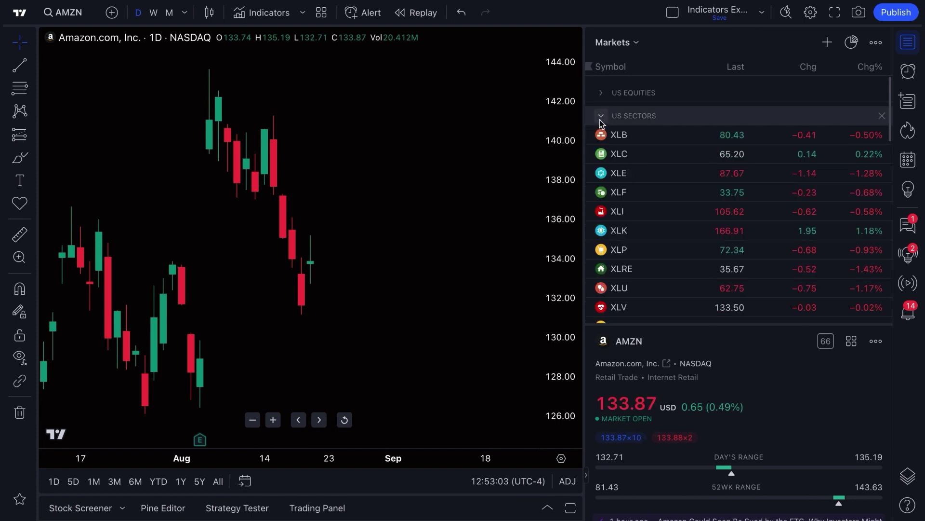
pyautogui.click(601, 92)
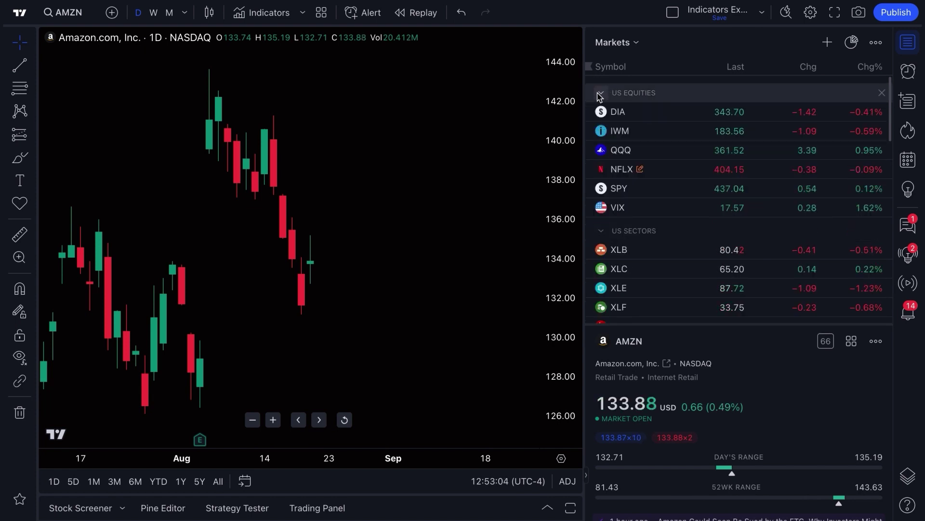
# Switch via Relevant Tickers to the 'TradingView Tip - Calculations in Watchlist!' list.
pyautogui.click(625, 46)
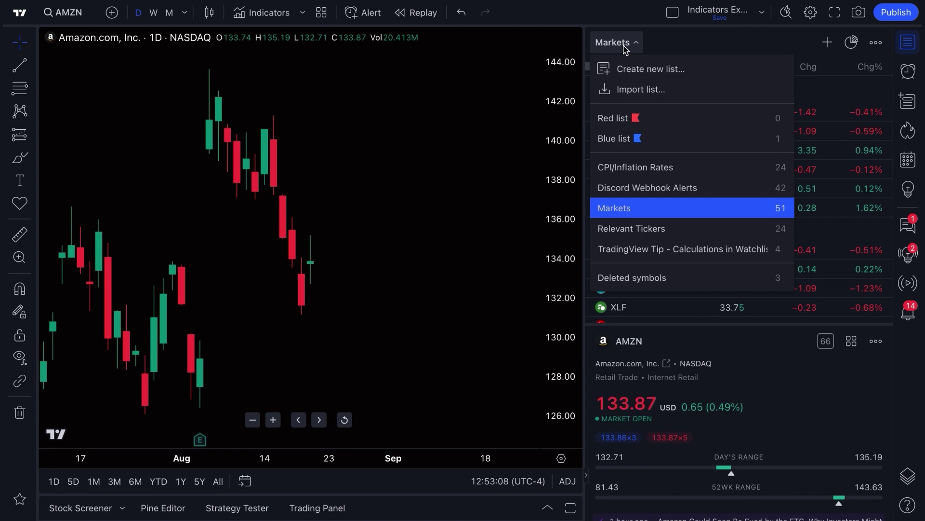
pyautogui.click(625, 46)
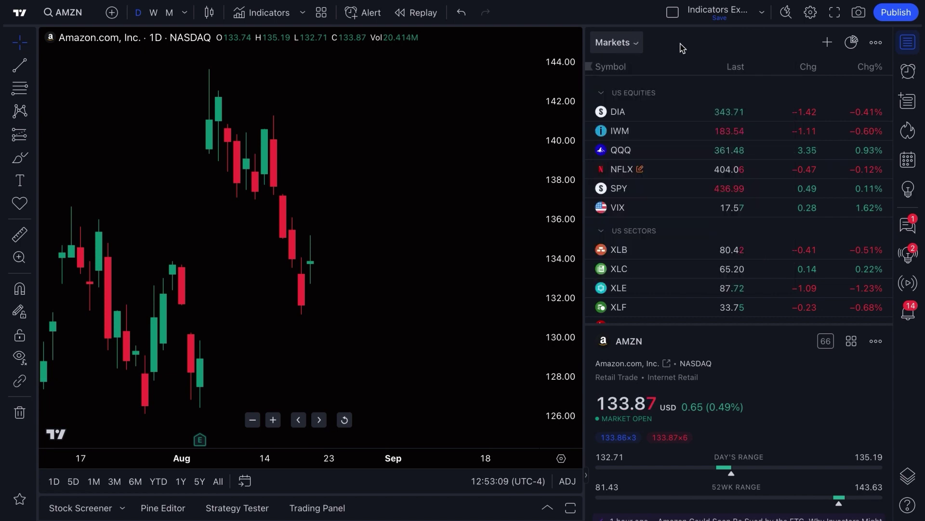
pyautogui.click(638, 43)
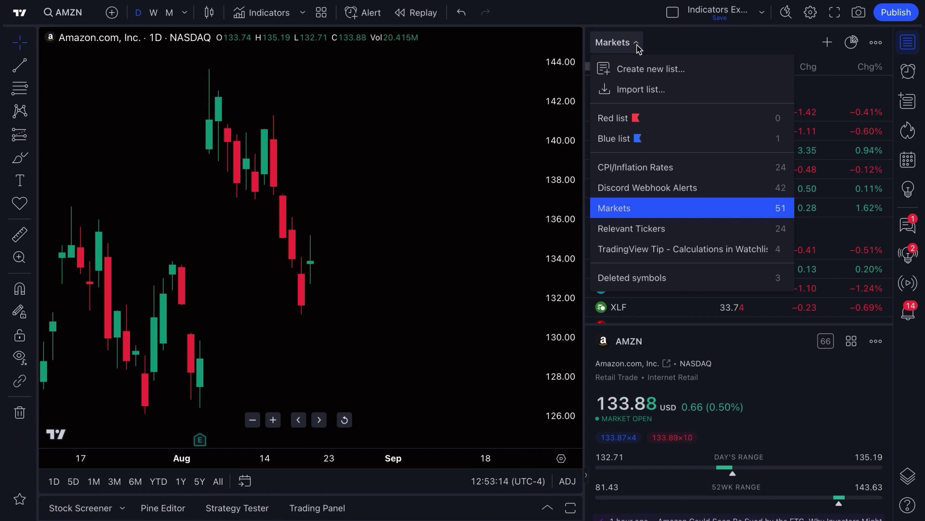
pyautogui.click(618, 229)
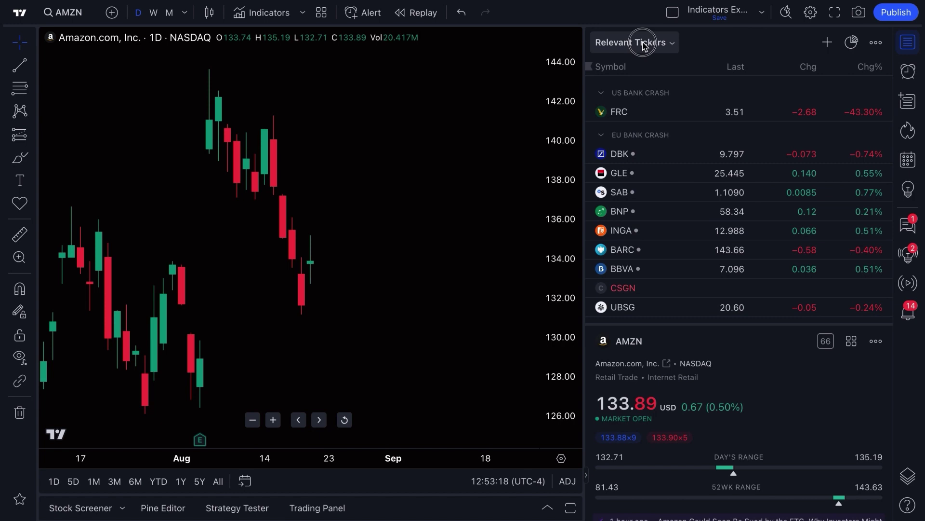
pyautogui.click(632, 43)
pyautogui.click(660, 255)
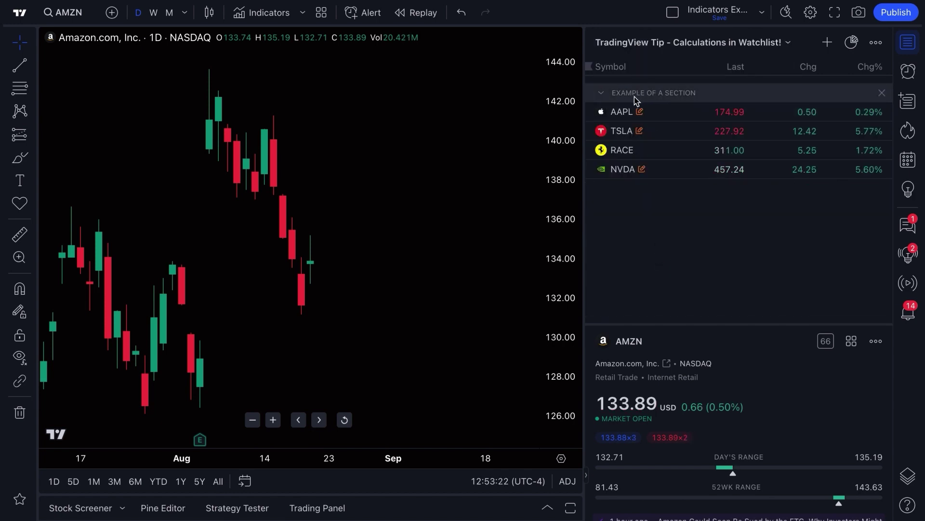
# Remove the EXAMPLE OF A SECTION header and chart AAPL, TSLA, then Ferrari (RACE).
pyautogui.click(881, 93)
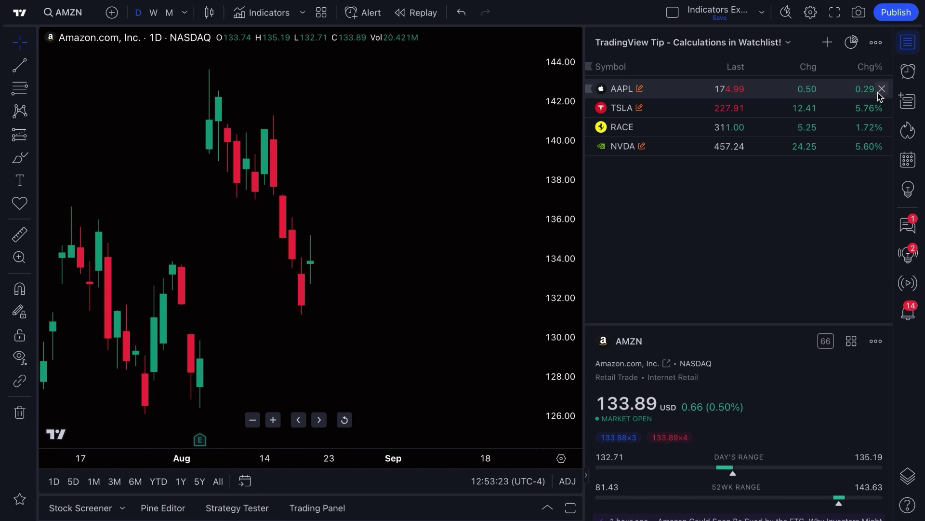
pyautogui.click(663, 93)
pyautogui.click(661, 107)
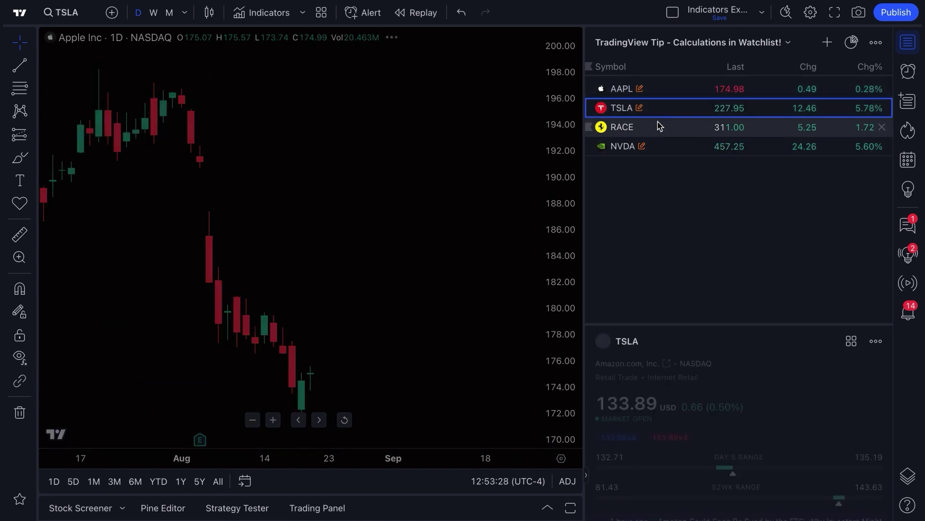
pyautogui.click(657, 123)
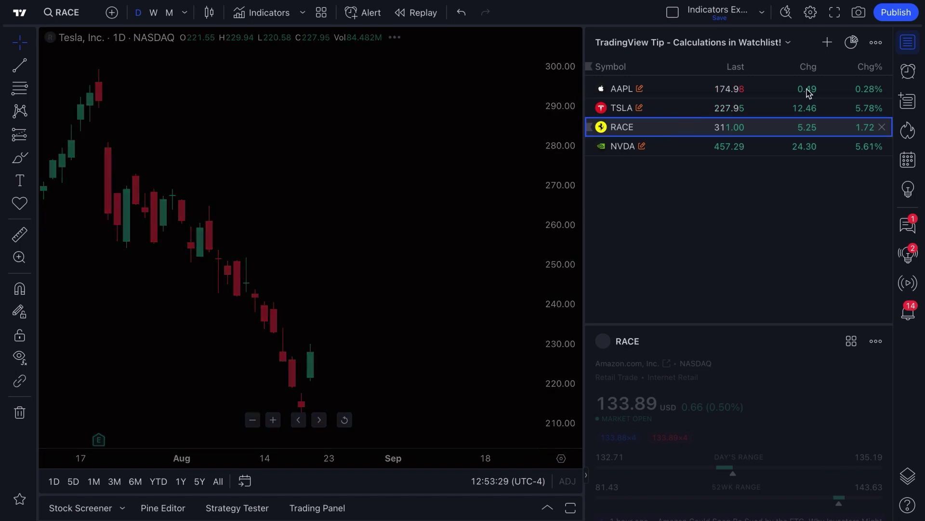
# Add a section named EXAMPLE OF SECTION and move it to the top of the list.
pyautogui.click(875, 44)
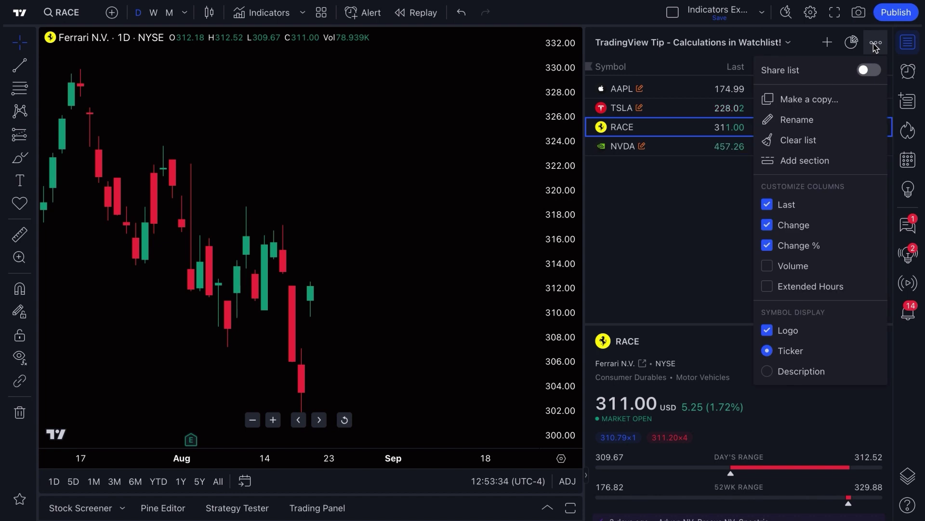
pyautogui.click(804, 162)
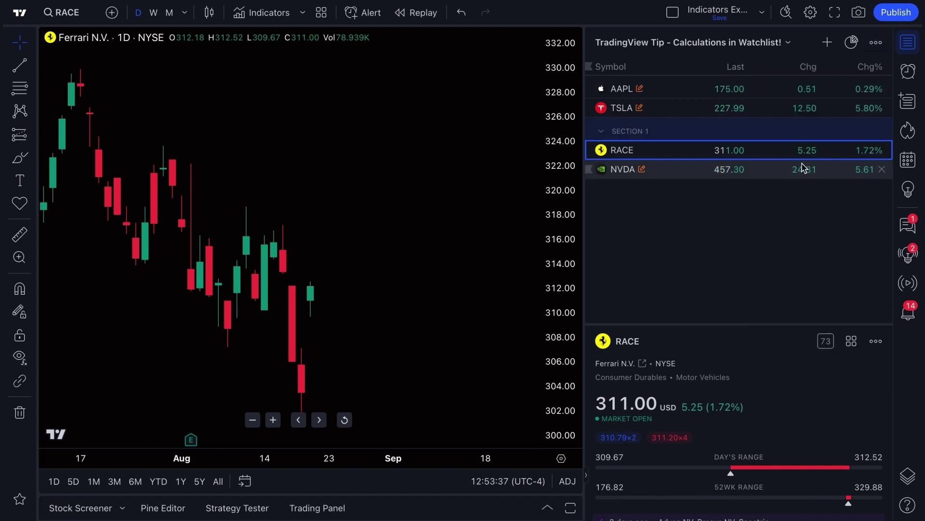
pyautogui.click(628, 136)
pyautogui.doubleClick(642, 130)
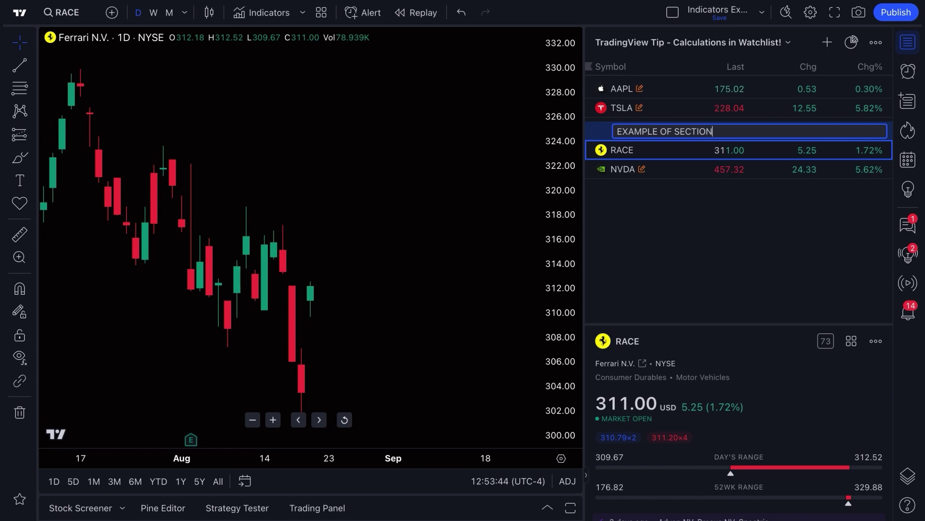
pyautogui.press('Return')
pyautogui.moveTo(624, 128); pyautogui.dragTo(649, 87)
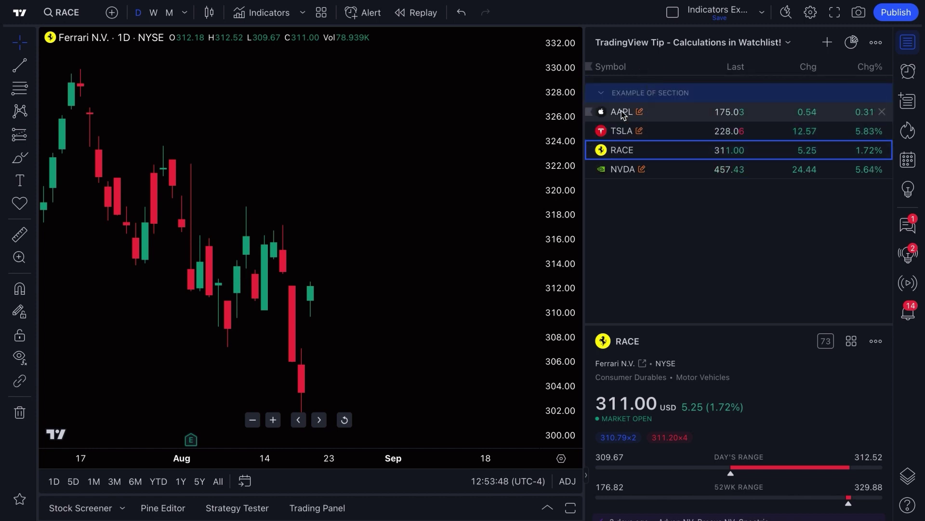
# Chart AAPL, TSLA and then NVDA from the tip watchlist.
pyautogui.click(622, 114)
pyautogui.click(619, 131)
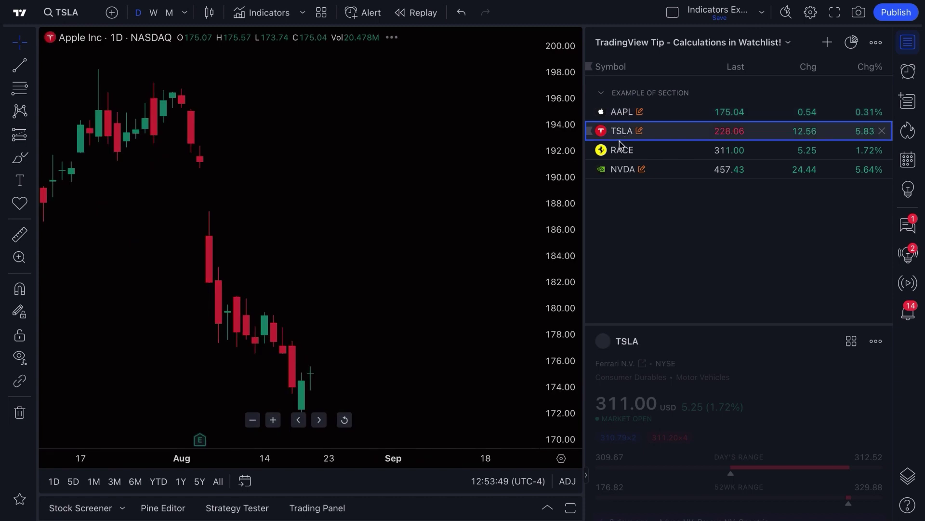
pyautogui.click(620, 169)
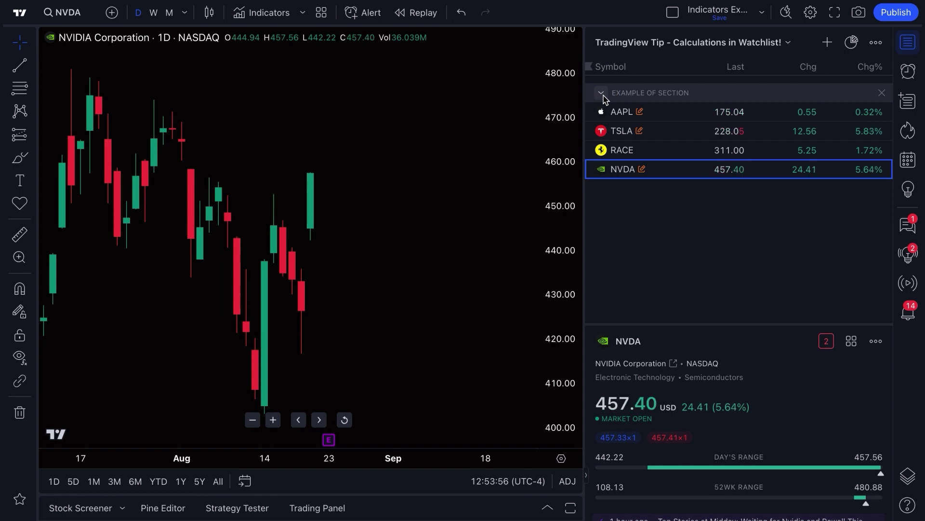
# Return to the Markets watchlist, enlarge the NVDA details panel and widen the side area.
pyautogui.click(790, 46)
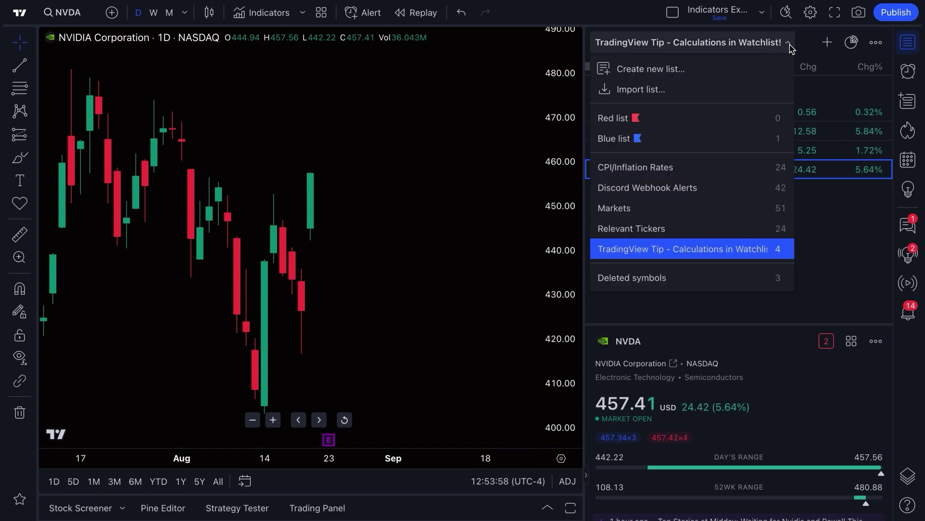
pyautogui.click(633, 212)
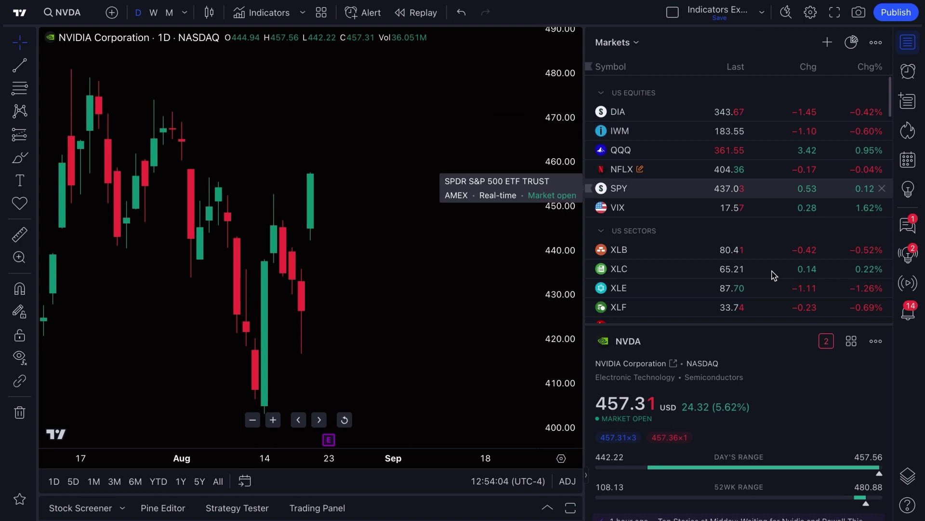
pyautogui.moveTo(733, 326); pyautogui.dragTo(718, 227)
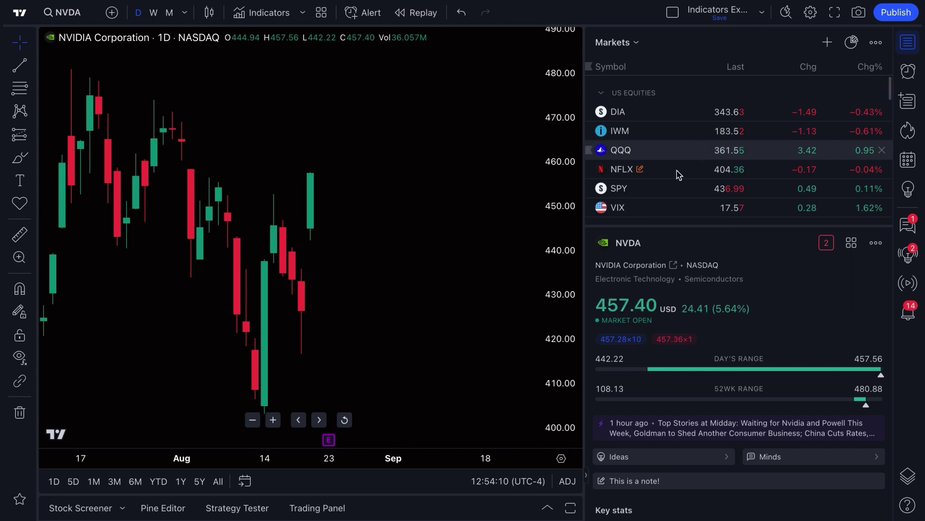
pyautogui.moveTo(583, 222); pyautogui.dragTo(587, 259)
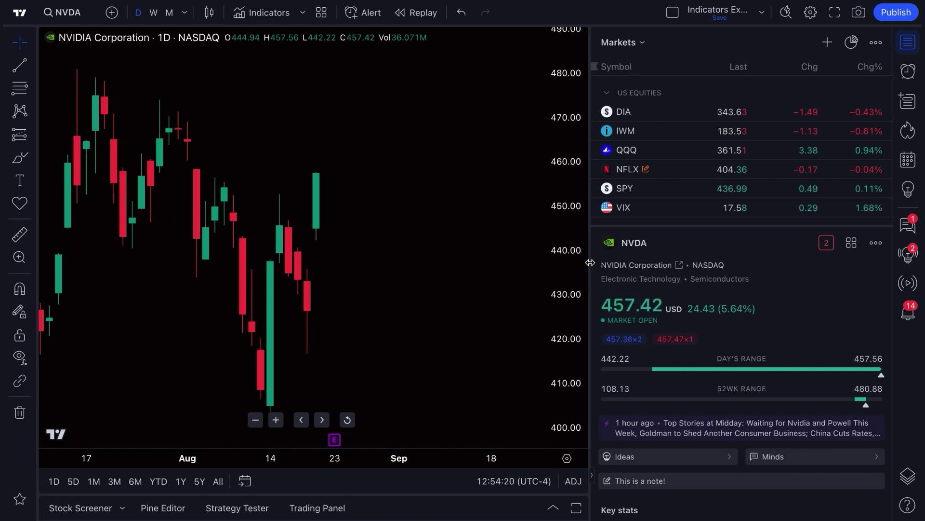
# Chart DIA, IWM and QQQ in turn, then load XLB from US Sectors.
pyautogui.click(670, 116)
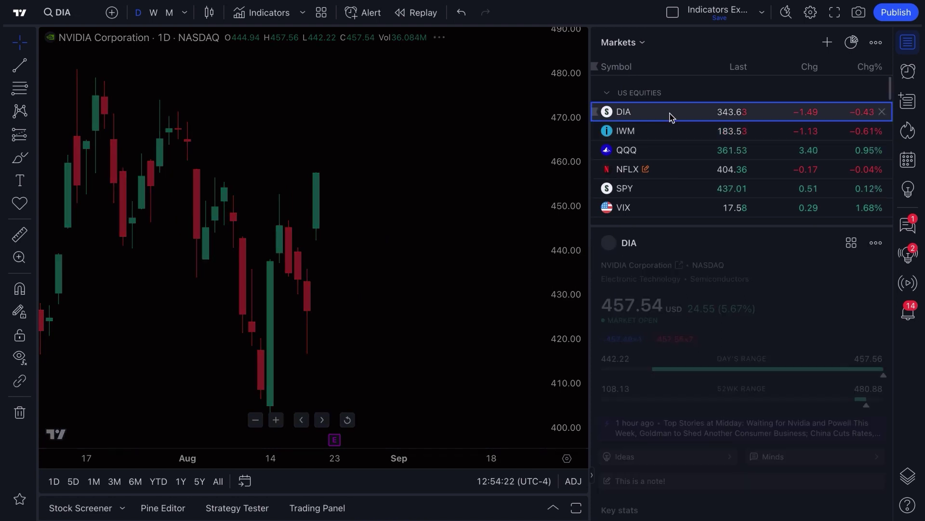
pyautogui.click(662, 128)
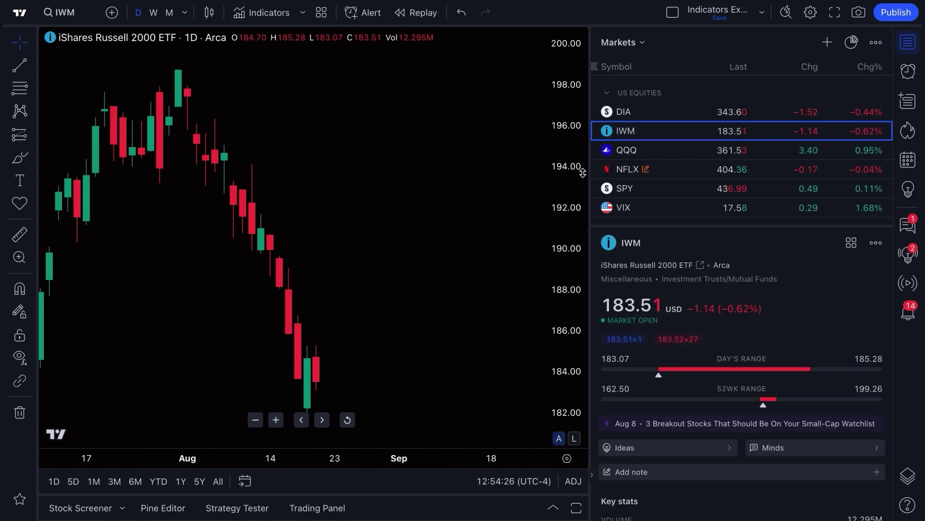
pyautogui.click(631, 153)
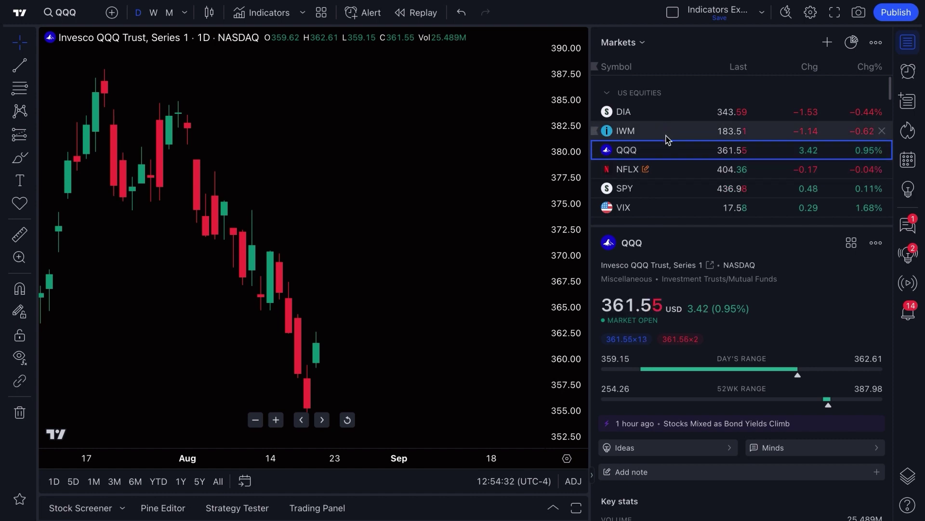
pyautogui.scroll(-2, 668, 201)
pyautogui.scroll(-1, 668, 201)
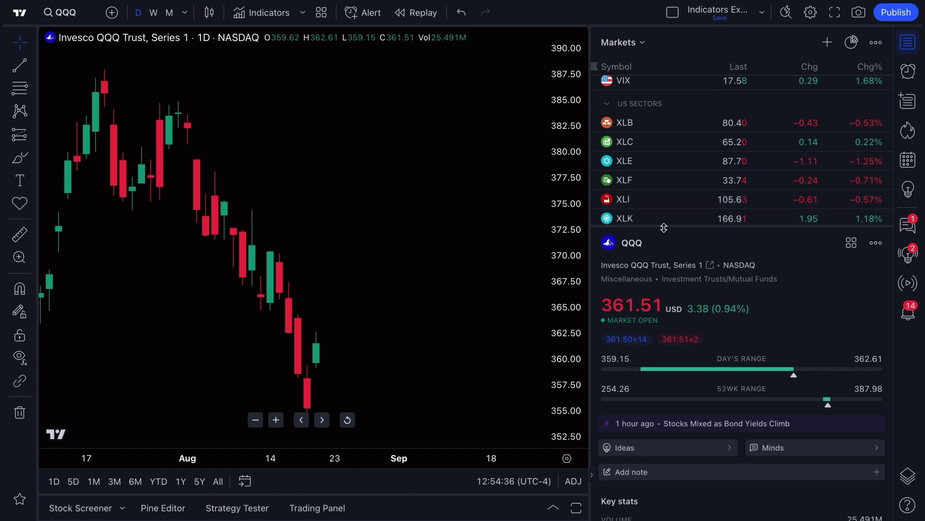
pyautogui.click(645, 126)
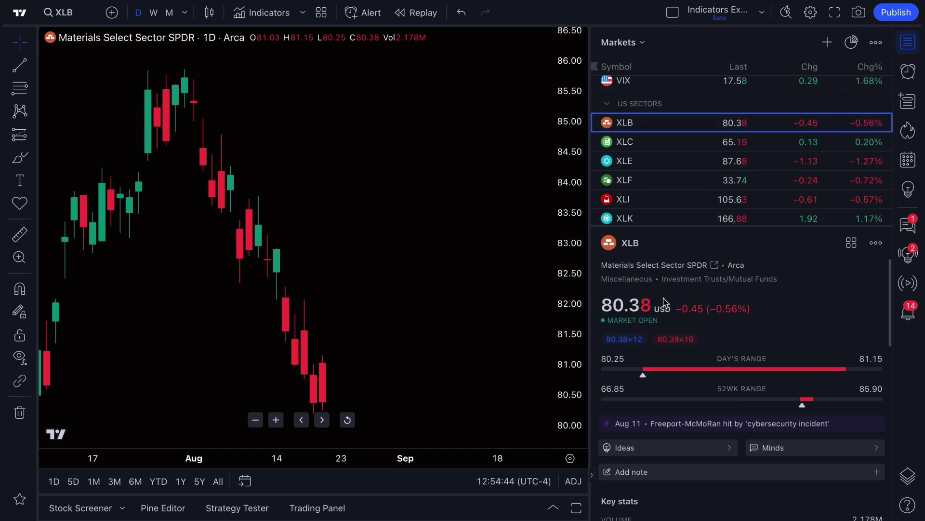
# Scroll through XLB's symbol details and expand its extra Key stats rows.
pyautogui.scroll(-3, 668, 342)
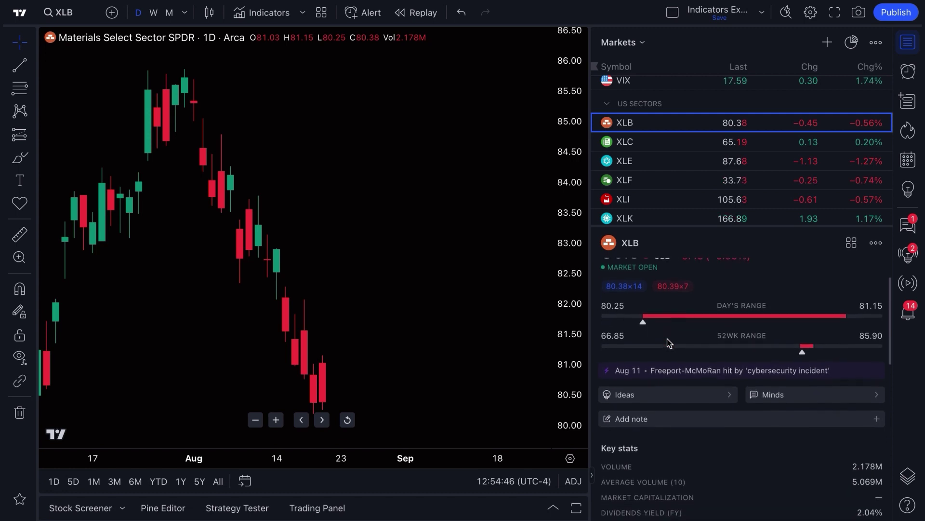
pyautogui.scroll(-3, 669, 341)
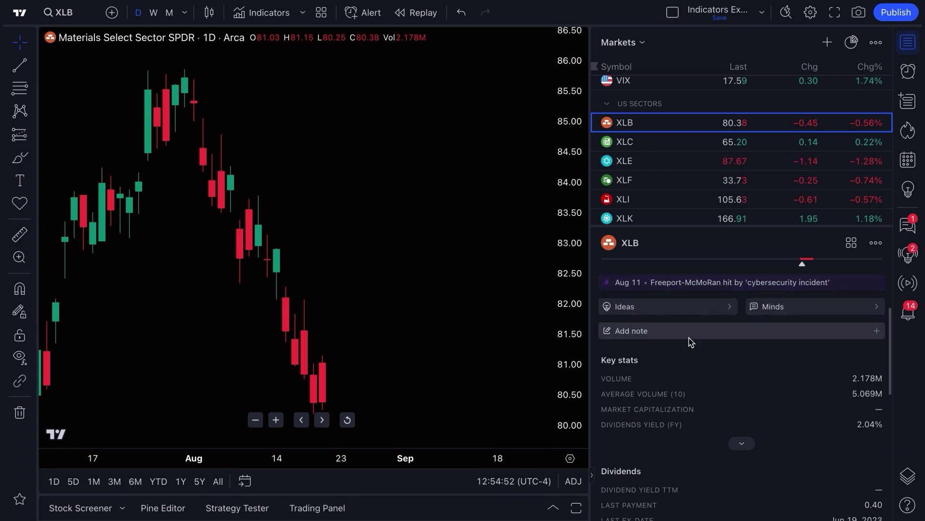
pyautogui.scroll(-5, 698, 368)
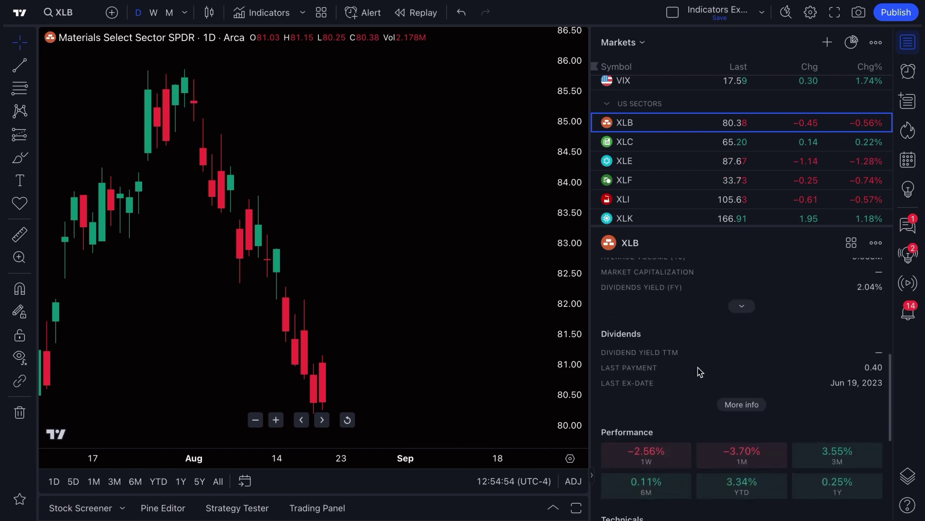
pyautogui.scroll(-5, 698, 367)
pyautogui.scroll(-1, 699, 372)
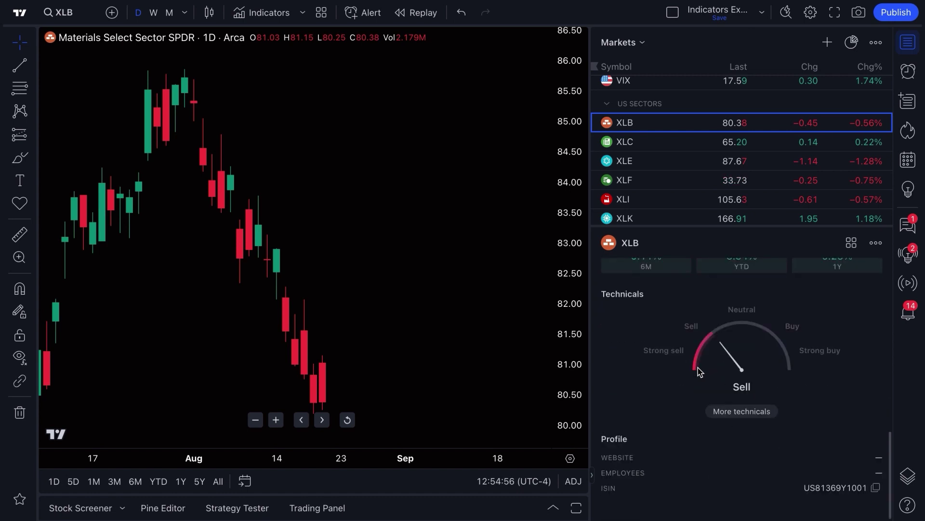
pyautogui.scroll(6, 699, 372)
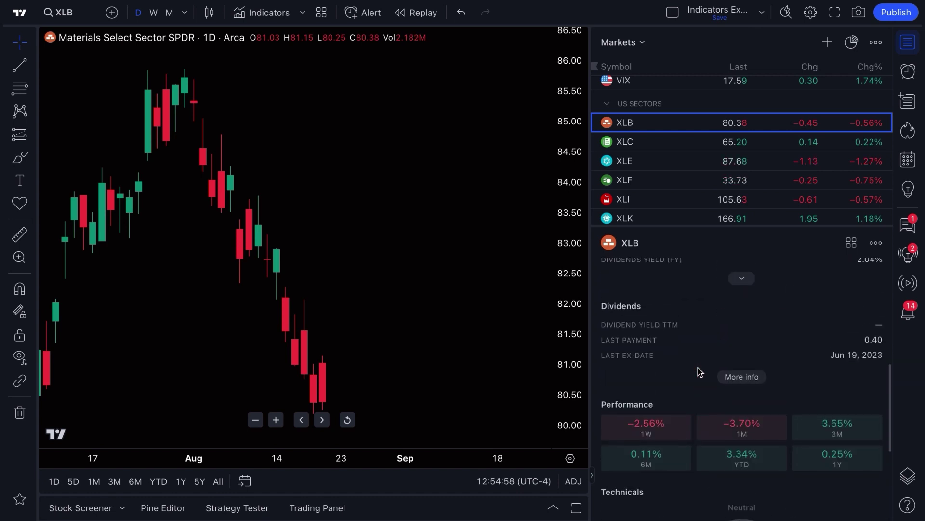
pyautogui.click(738, 340)
pyautogui.scroll(2, 728, 324)
pyautogui.scroll(2, 680, 166)
pyautogui.scroll(2, 680, 166)
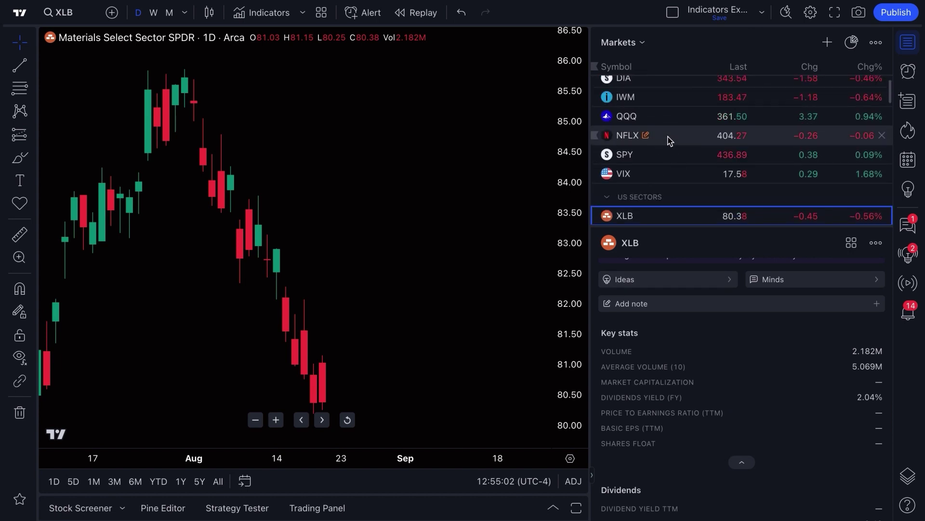
# Switch the chart and details to NFLX and scroll through its symbol details.
pyautogui.click(667, 136)
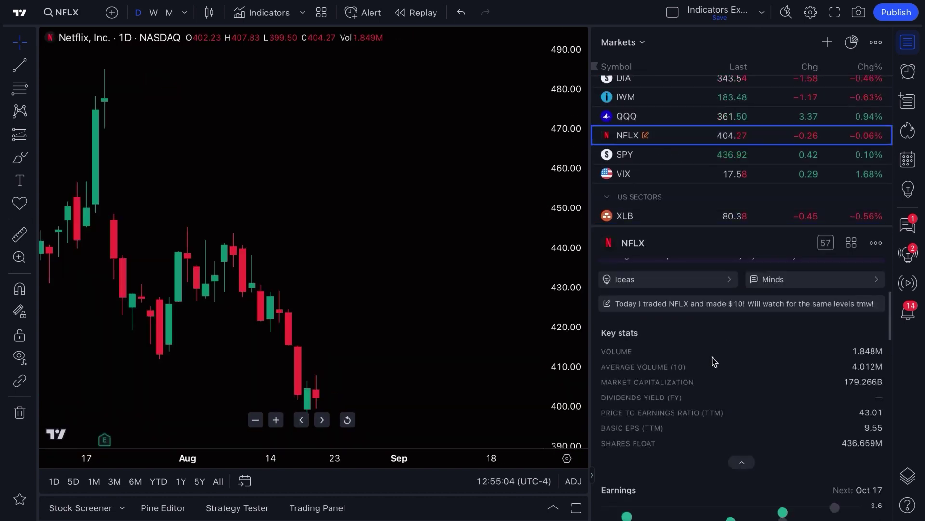
pyautogui.scroll(3, 707, 389)
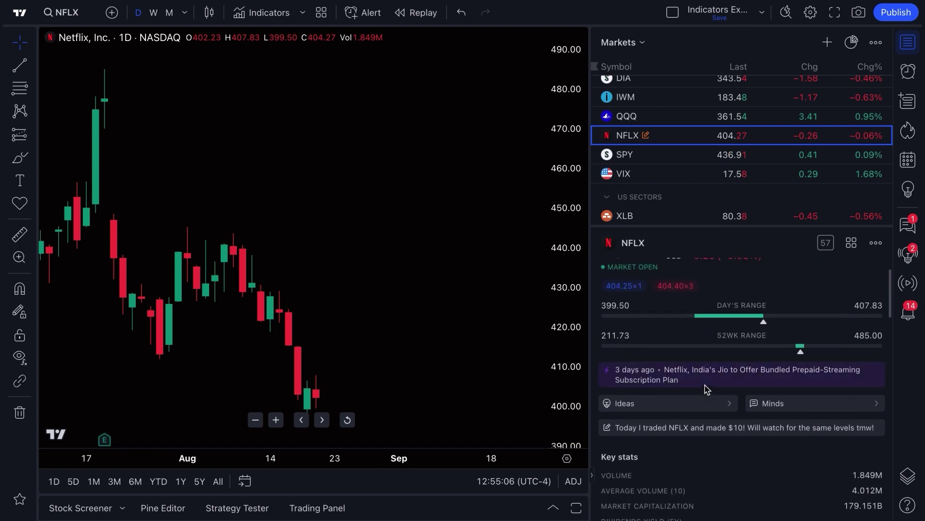
pyautogui.scroll(-10, 706, 385)
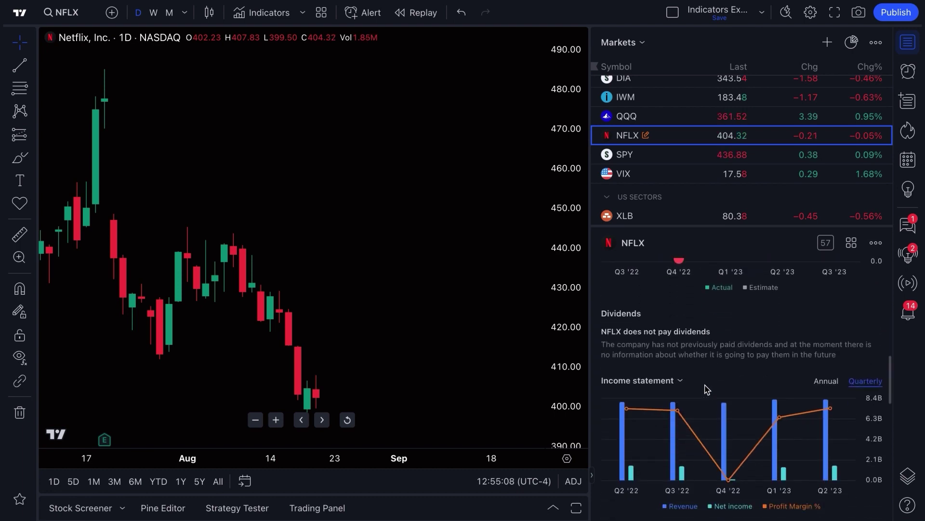
pyautogui.scroll(1, 706, 390)
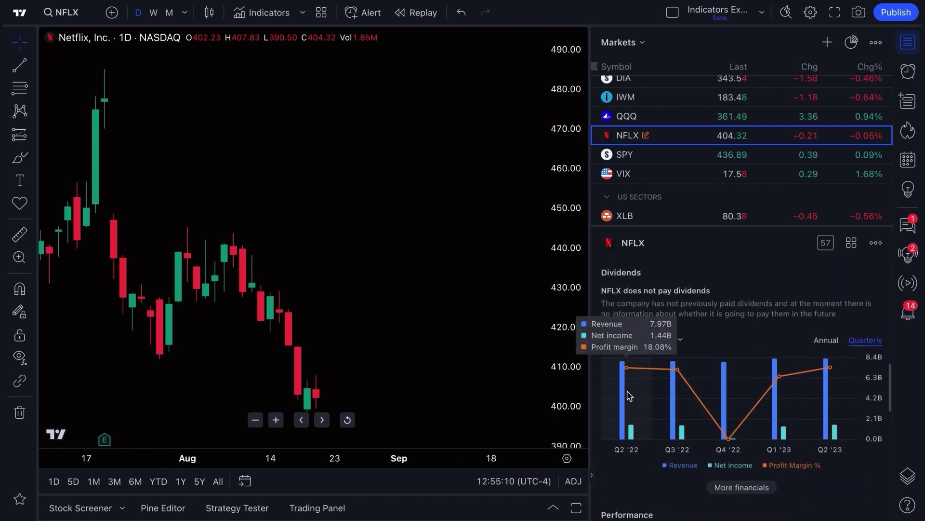
pyautogui.scroll(-4, 765, 388)
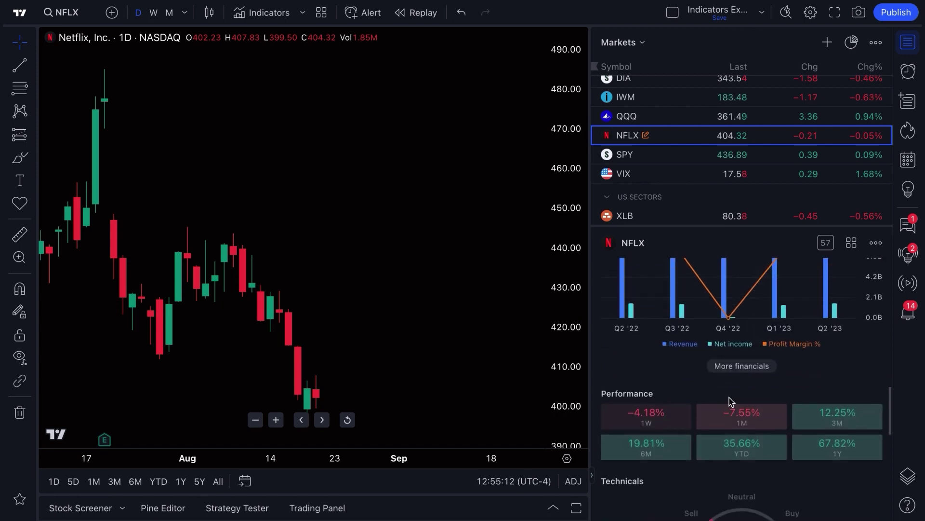
pyautogui.scroll(-9, 656, 429)
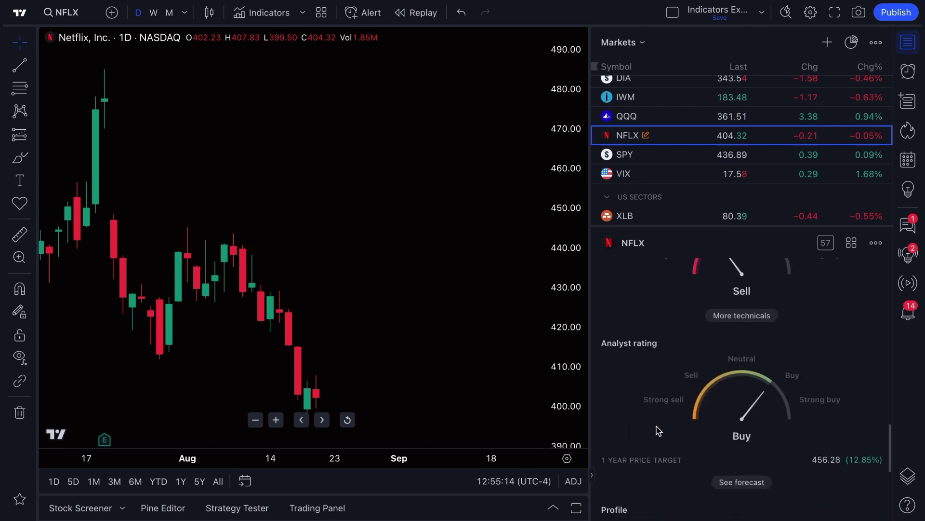
pyautogui.scroll(-5, 705, 421)
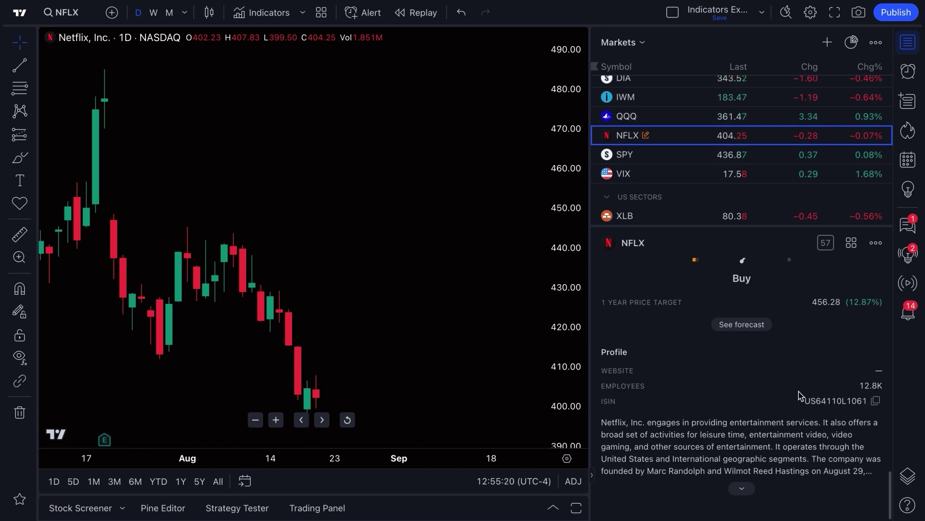
pyautogui.scroll(18, 799, 392)
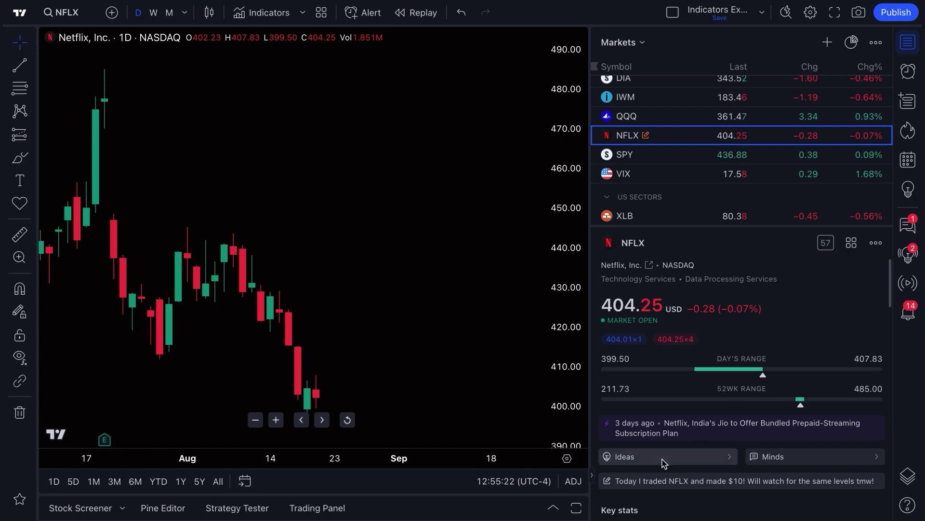
# Add the note 'This is an example!' to NFLX and return to its symbol details.
pyautogui.click(675, 483)
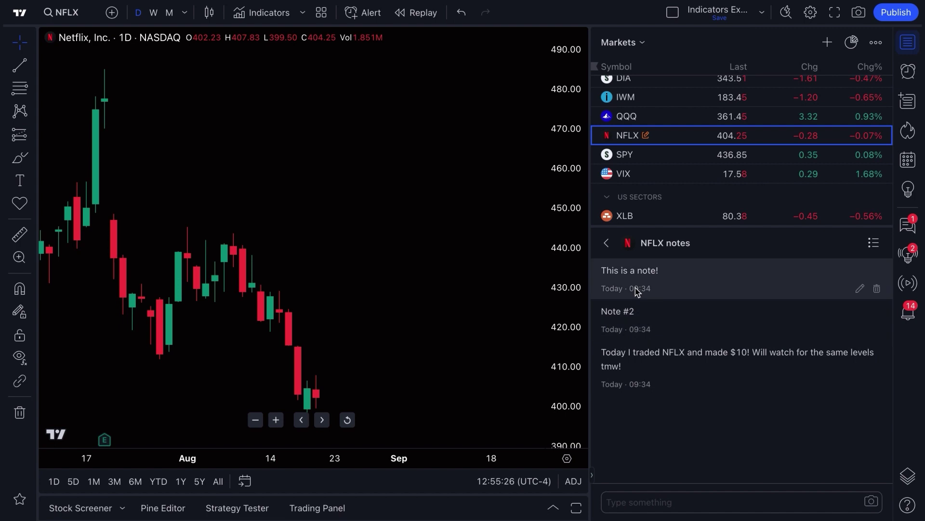
pyautogui.click(666, 501)
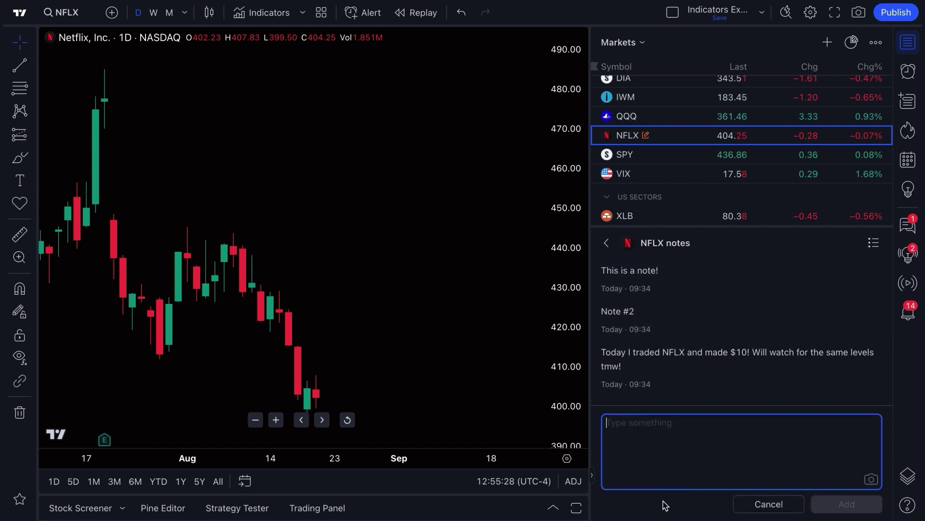
pyautogui.write('This is an example!')
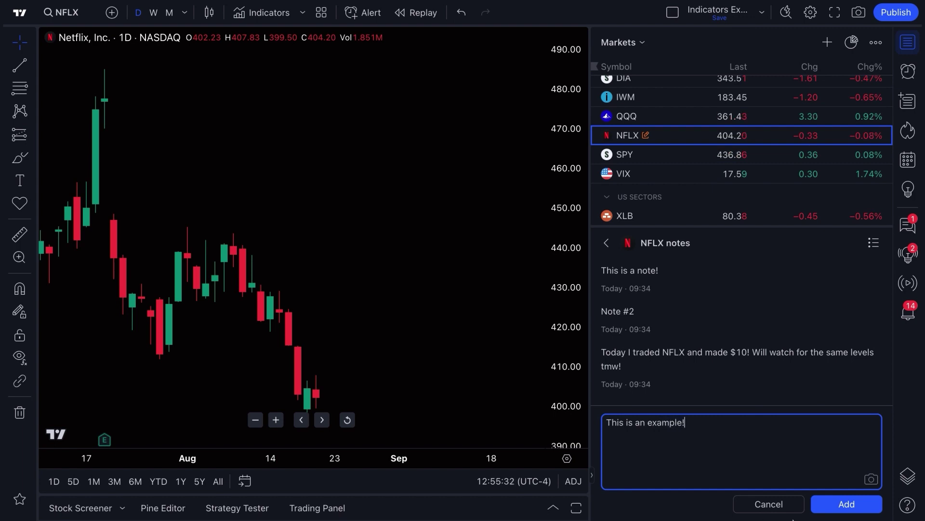
pyautogui.click(833, 503)
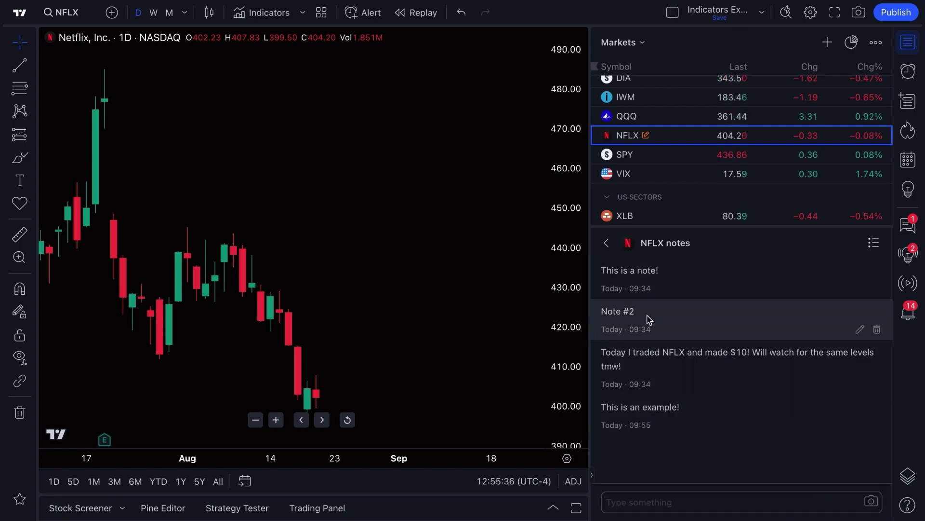
pyautogui.click(608, 244)
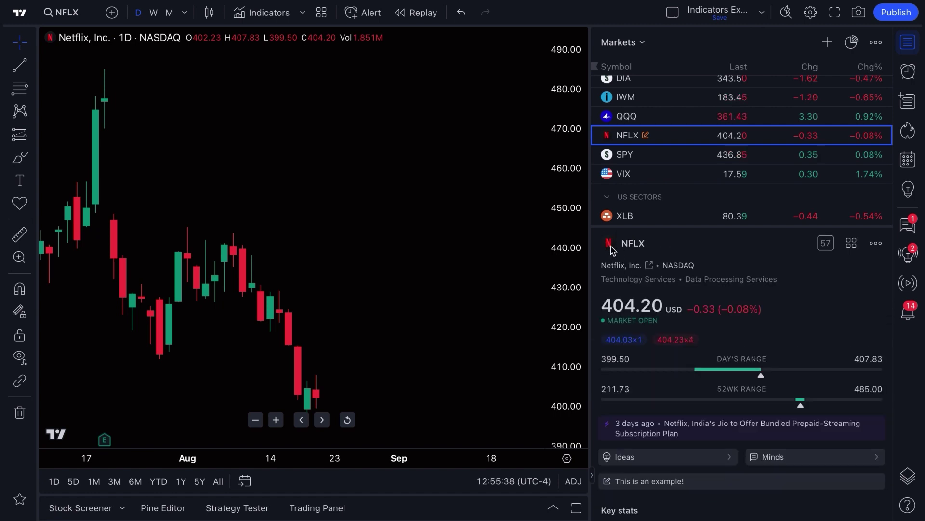
# Open the Markets watchlist full-page view, copy its share link, and browse down the ticker table.
pyautogui.click(852, 42)
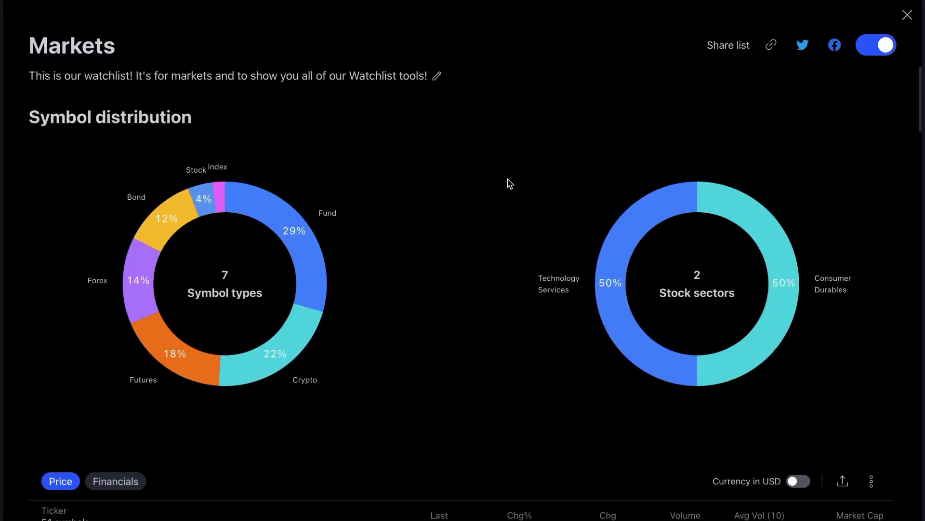
pyautogui.click(771, 46)
pyautogui.scroll(-7, 532, 146)
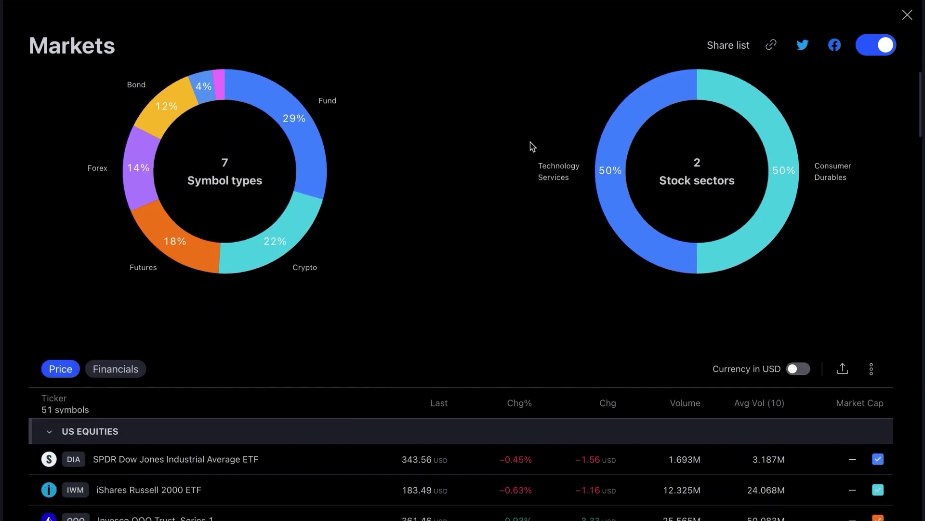
pyautogui.scroll(-11, 533, 146)
pyautogui.scroll(-9, 532, 146)
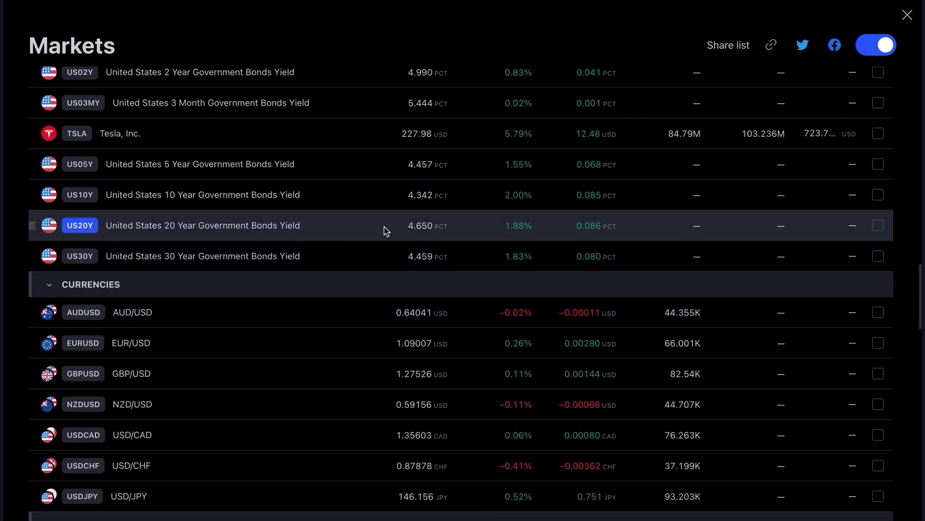
# Scroll back up the ticker table and copy the watchlist's share link a second time.
pyautogui.scroll(20, 384, 226)
pyautogui.scroll(-3, 413, 331)
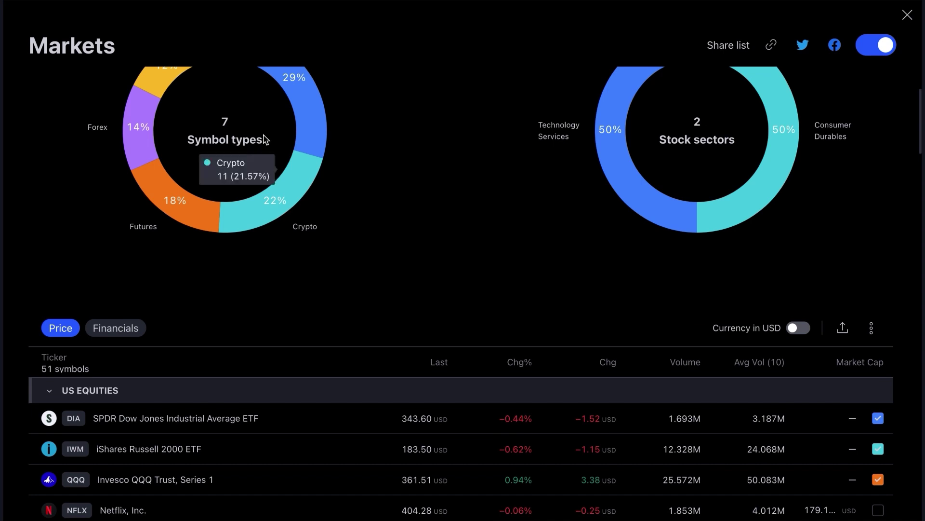
pyautogui.scroll(3, 664, 309)
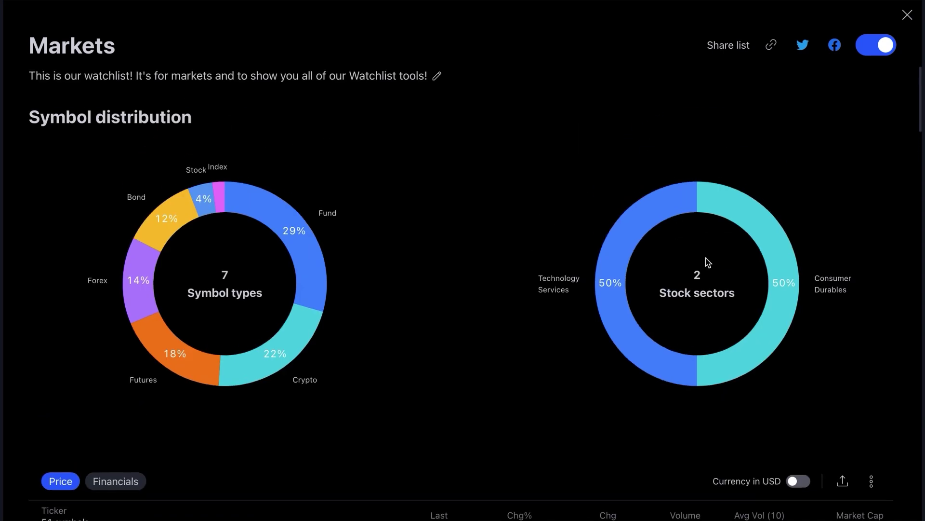
pyautogui.click(772, 45)
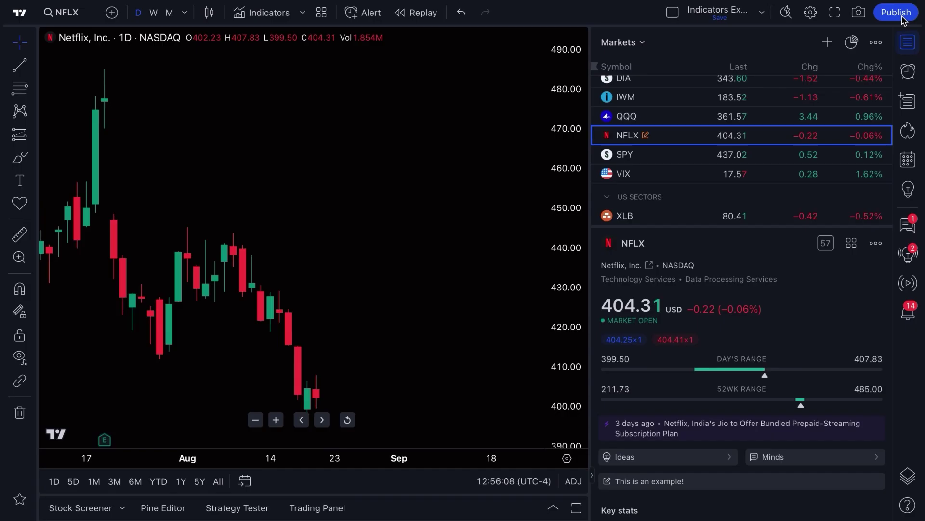